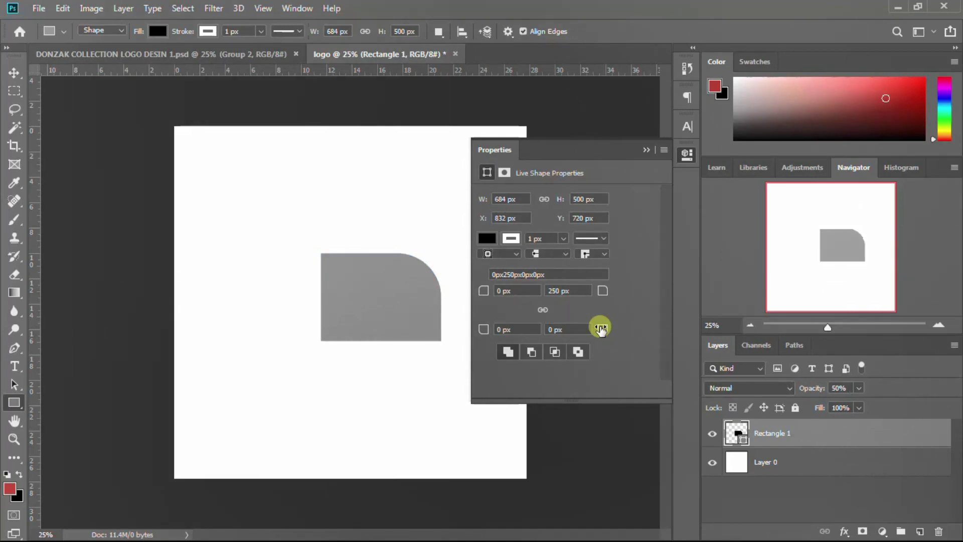
# - Set the black shape's layer opacity to 100% and round its bottom-right corner with a 250 px radius
pyautogui.click(818, 388)
pyautogui.write('10')
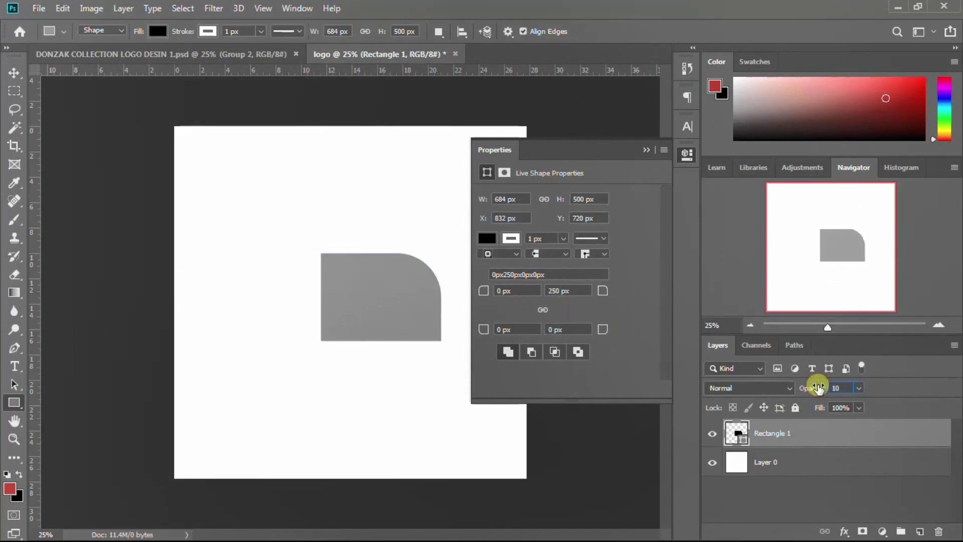
pyautogui.write('0')
pyautogui.press('Return')
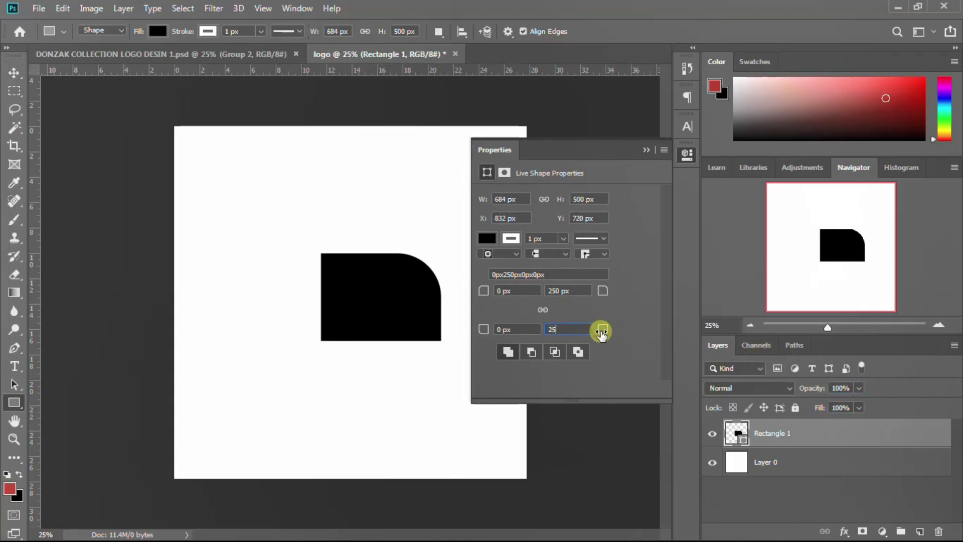
pyautogui.press('Return')
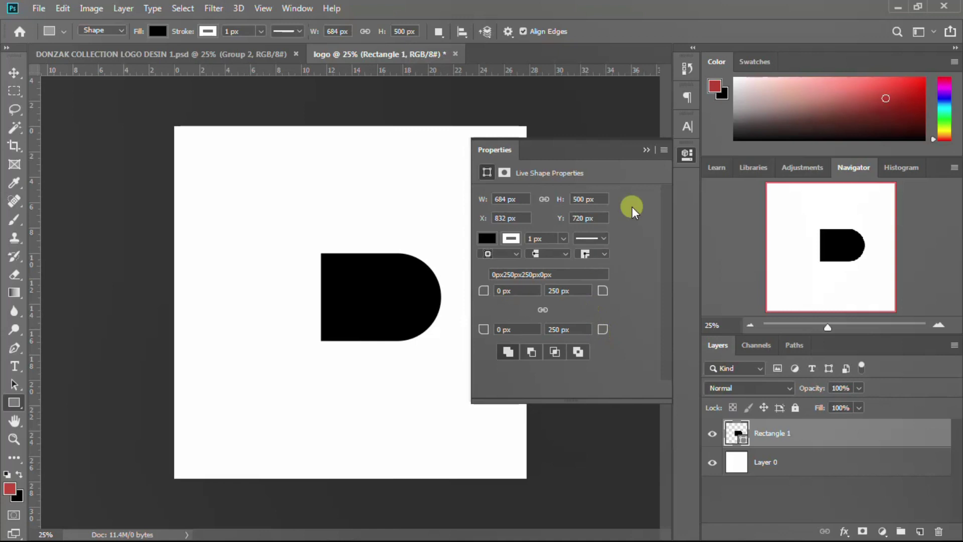
pyautogui.click(685, 155)
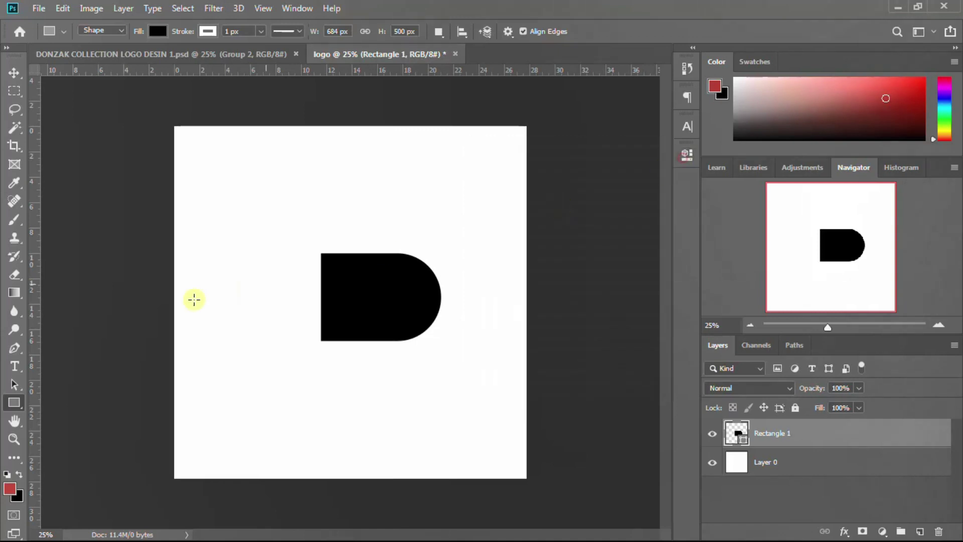
# - Narrow the D shape from its straight left side to about 516 px wide and move it near the canvas centre
pyautogui.click(14, 73)
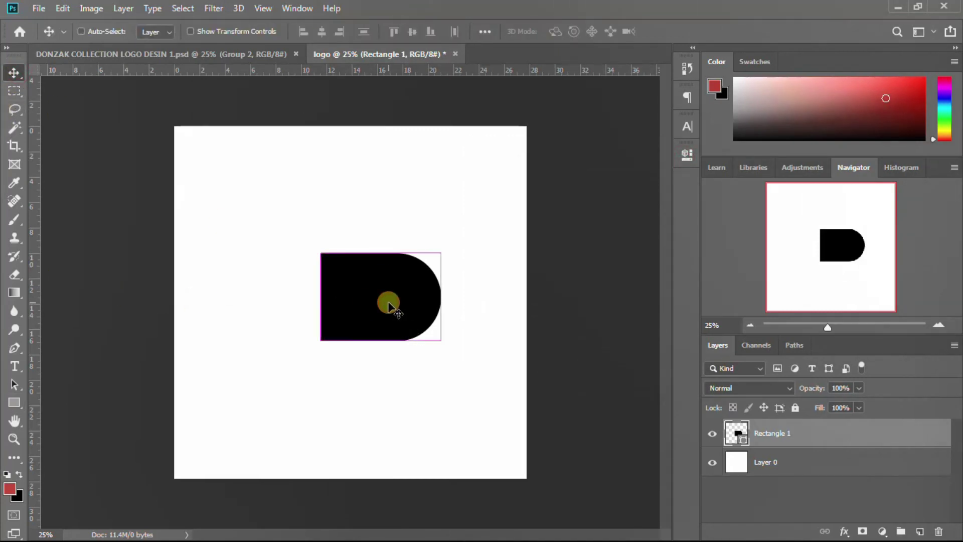
pyautogui.hotkey('ctrl', 't')
pyautogui.moveTo(324, 297); pyautogui.dragTo(350, 298)
pyautogui.press('Return')
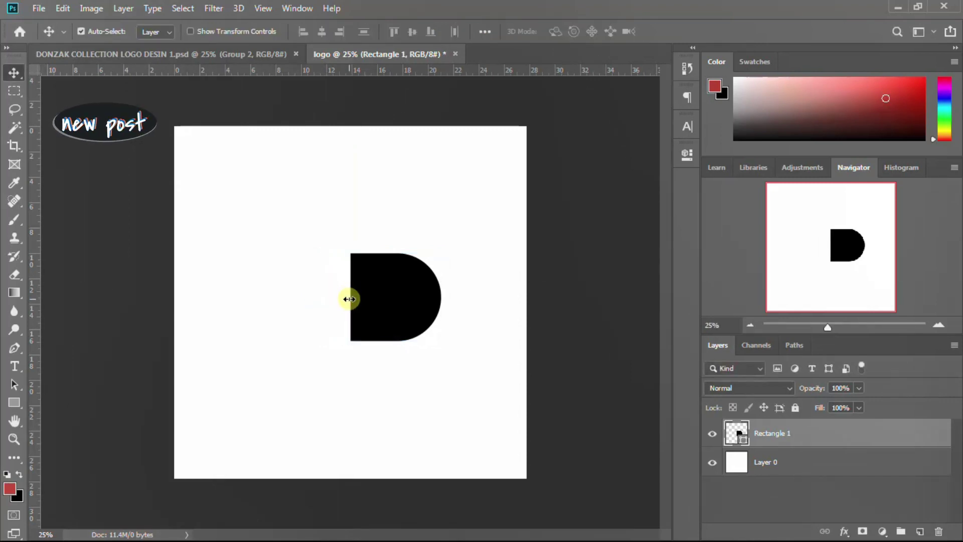
pyautogui.moveTo(398, 296); pyautogui.dragTo(366, 308)
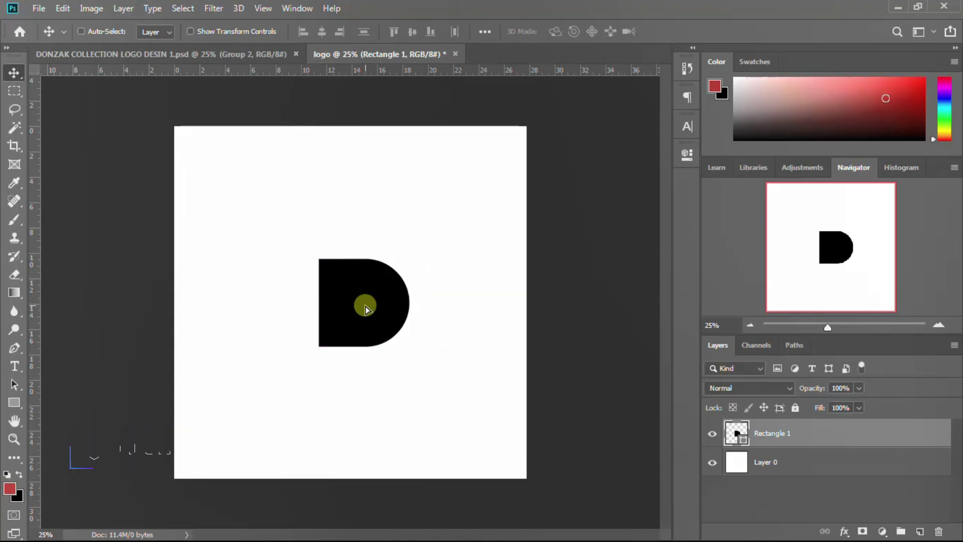
pyautogui.hotkey('ctrl', 'a')
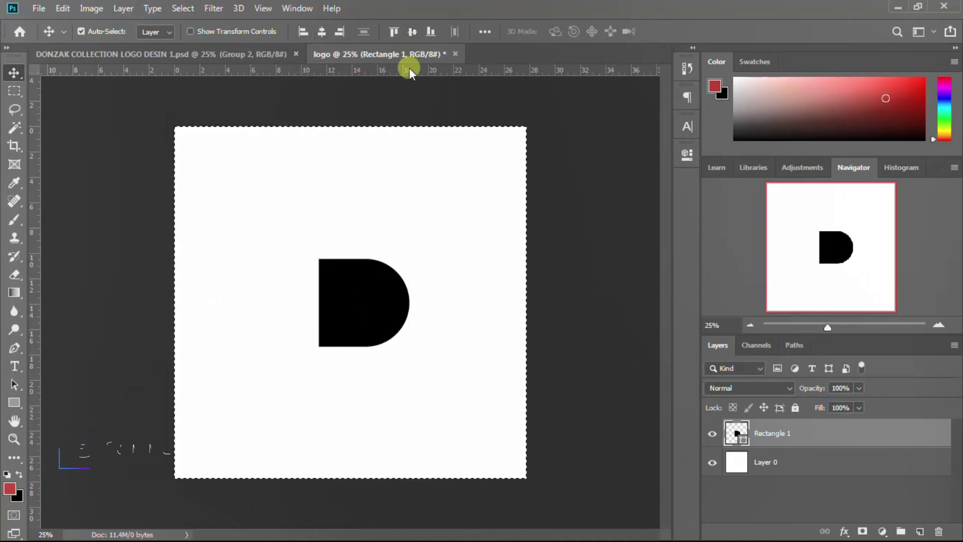
pyautogui.hotkey('ctrl', 'd')
pyautogui.press('ctrl')
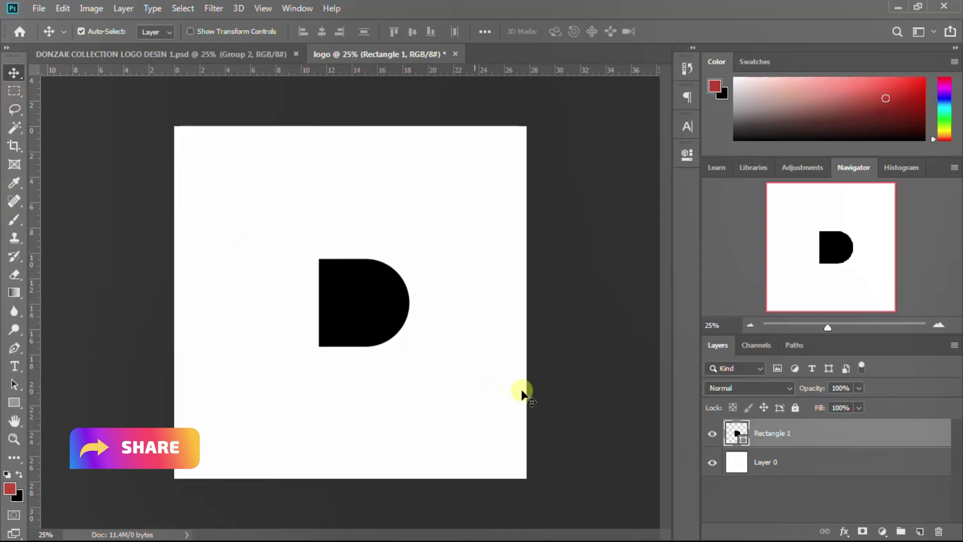
# - Add a new layer and draw a narrow vertical rectangle about 60 by 216 px above the D shape
pyautogui.click(920, 531)
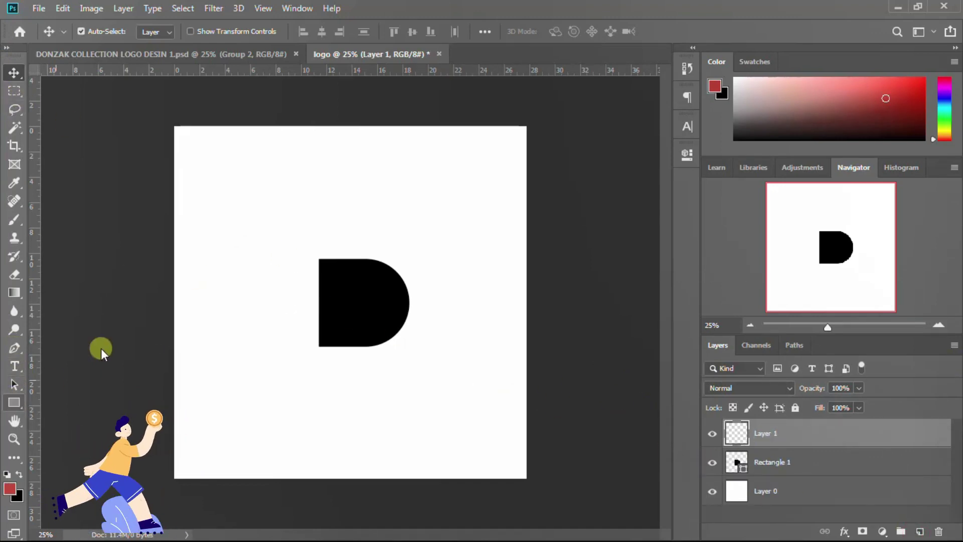
pyautogui.click(14, 401)
pyautogui.moveTo(359, 171); pyautogui.dragTo(371, 210)
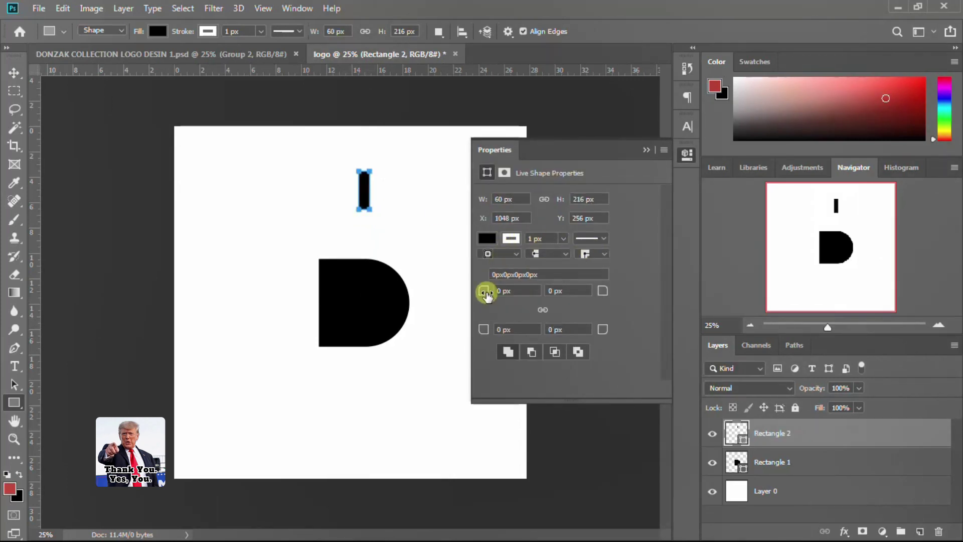
# - Link the narrow rectangle's corner radii and set all four to 30 px
pyautogui.moveTo(482, 290)
pyautogui.mouseDown()
pyautogui.moveTo(490, 275)
pyautogui.moveTo(482, 301)
pyautogui.mouseUp()
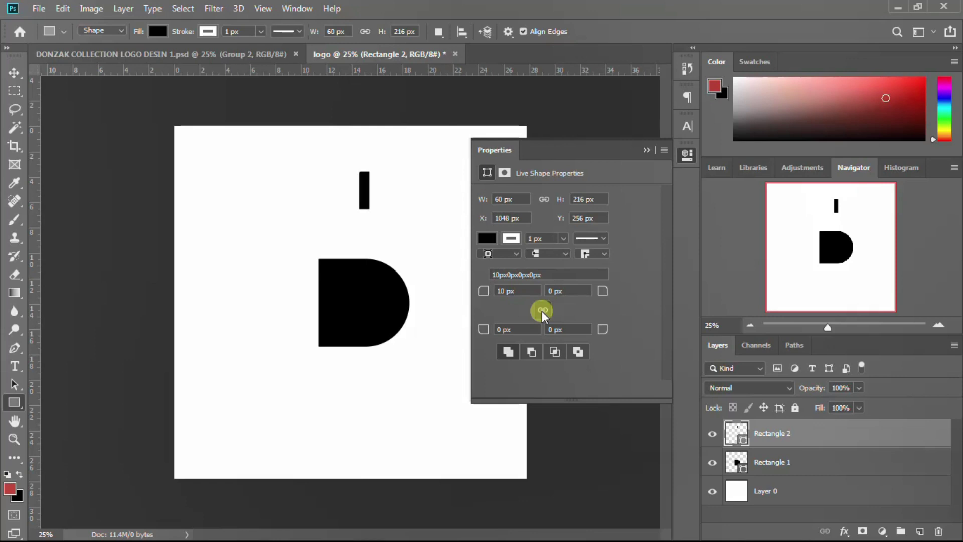
pyautogui.doubleClick(502, 291)
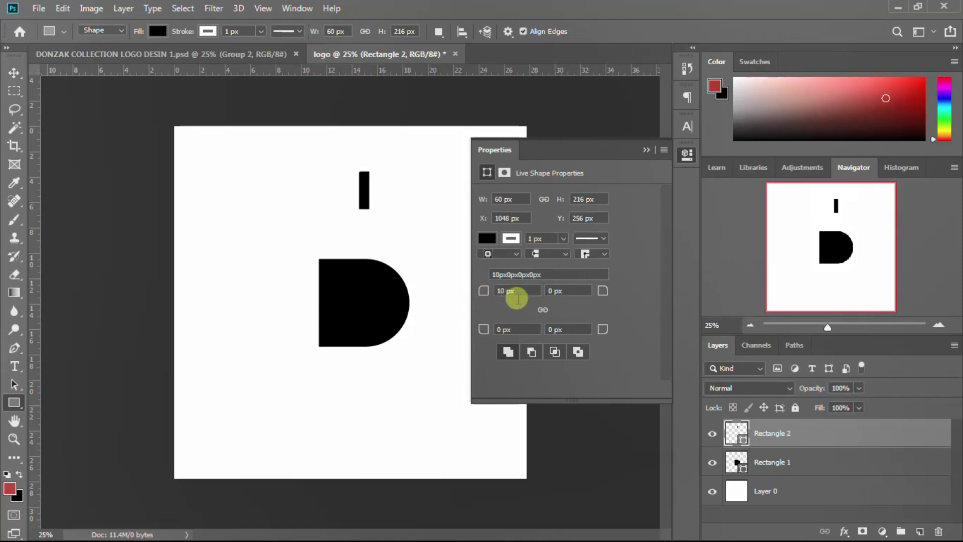
pyautogui.click(542, 310)
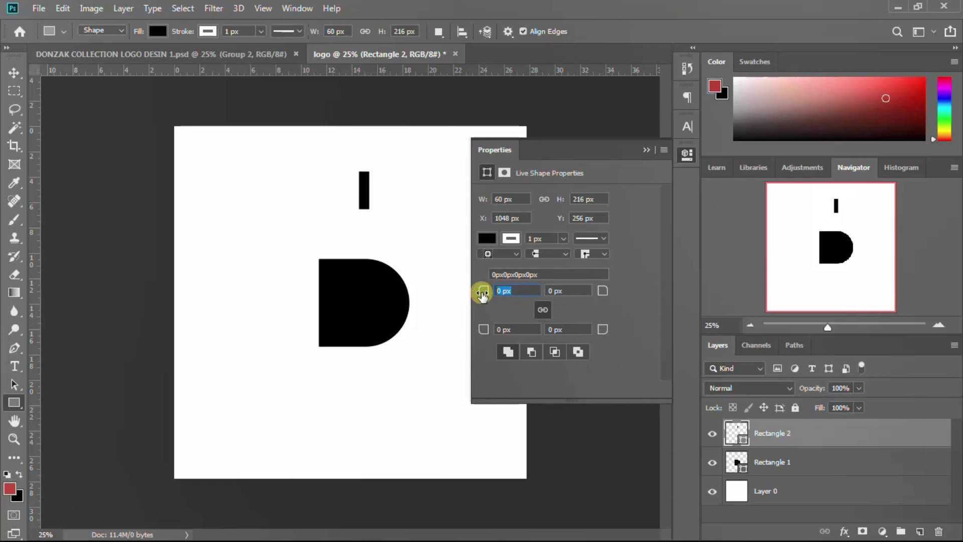
pyautogui.press('Return')
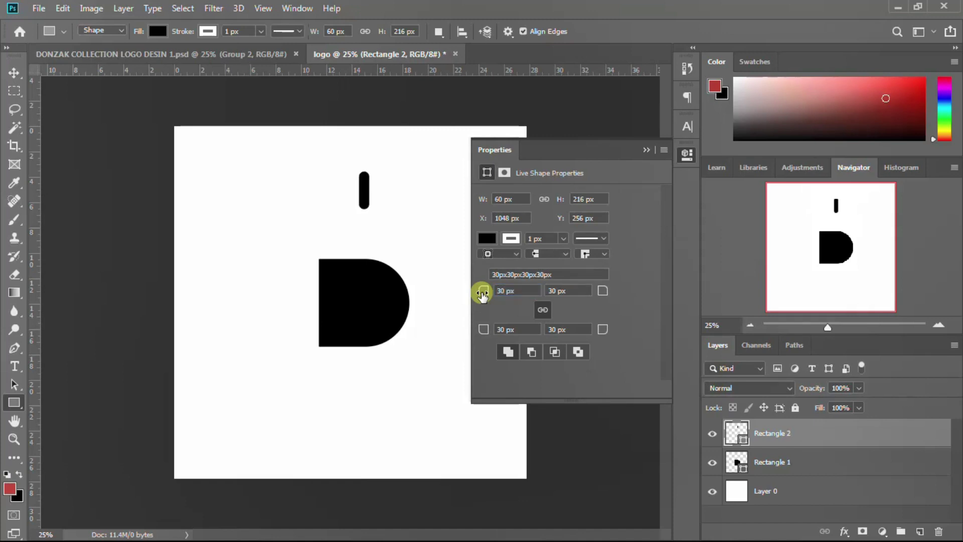
pyautogui.click(688, 154)
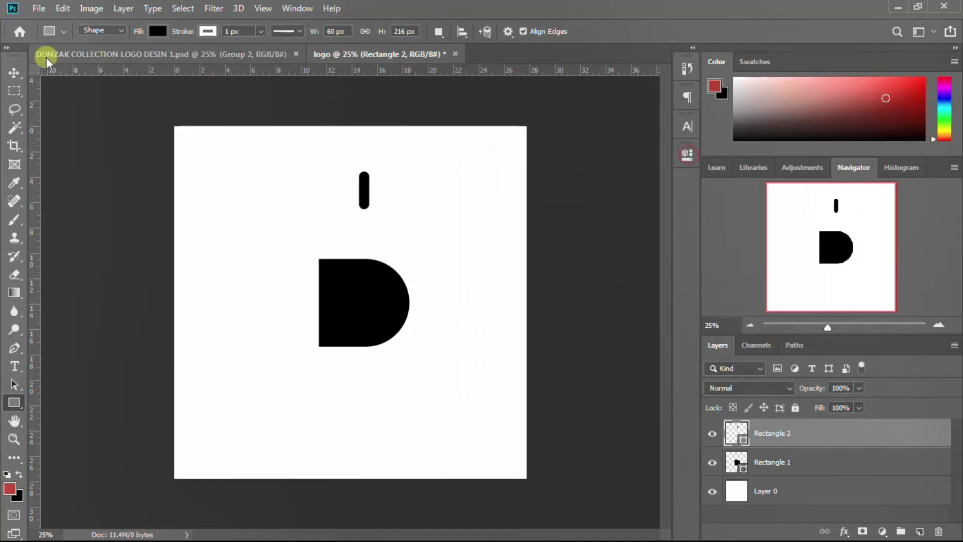
# - Move the rounded bar into the right half of the D shape and remove the bar's stroke
pyautogui.click(13, 73)
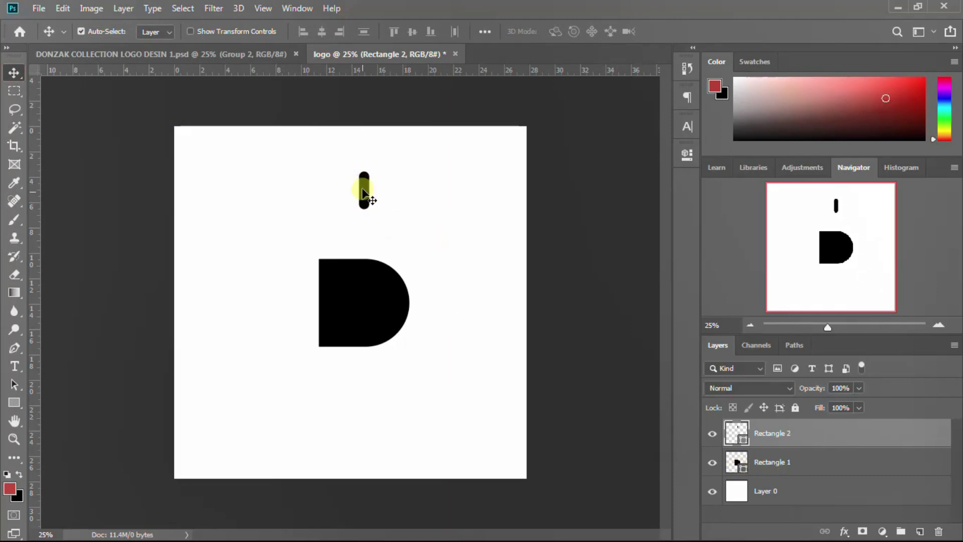
pyautogui.moveTo(362, 186); pyautogui.dragTo(376, 295)
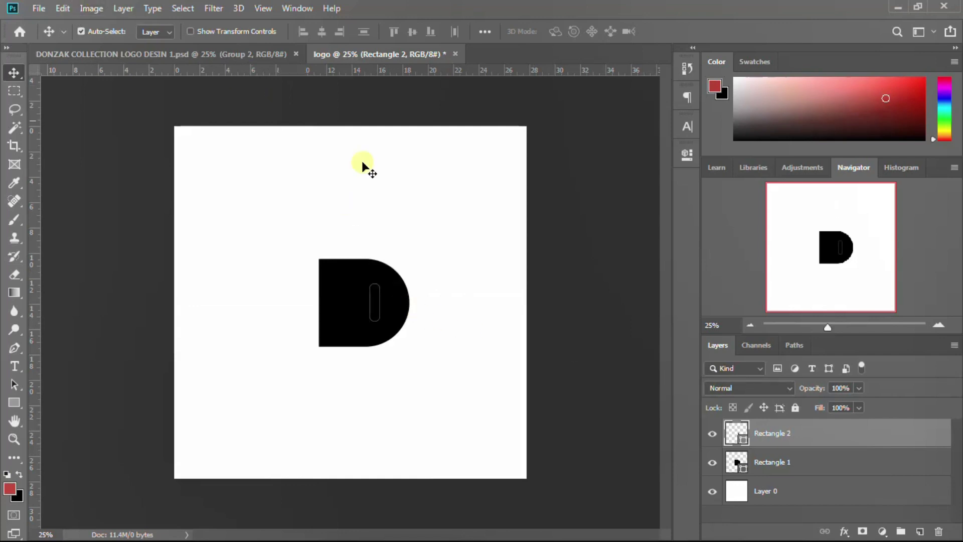
pyautogui.click(687, 156)
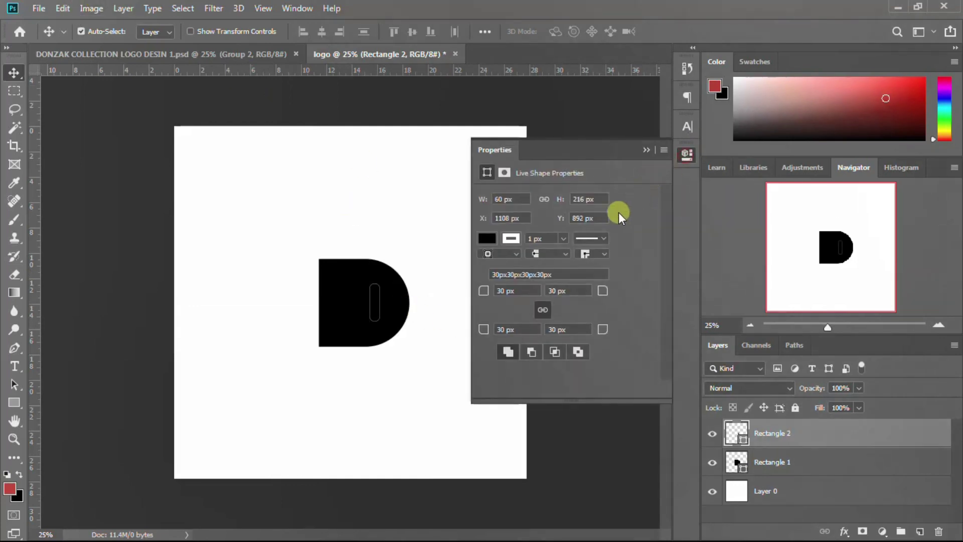
pyautogui.click(513, 239)
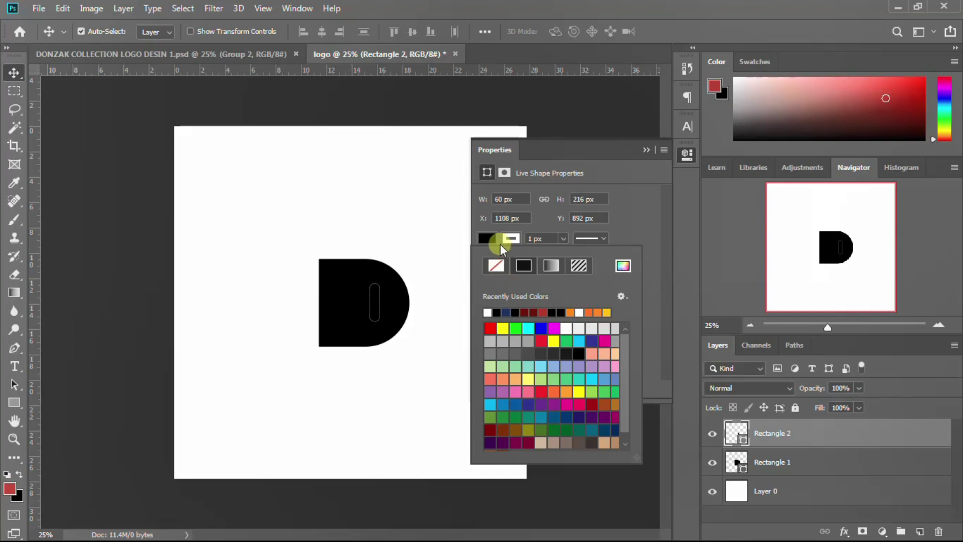
pyautogui.click(498, 263)
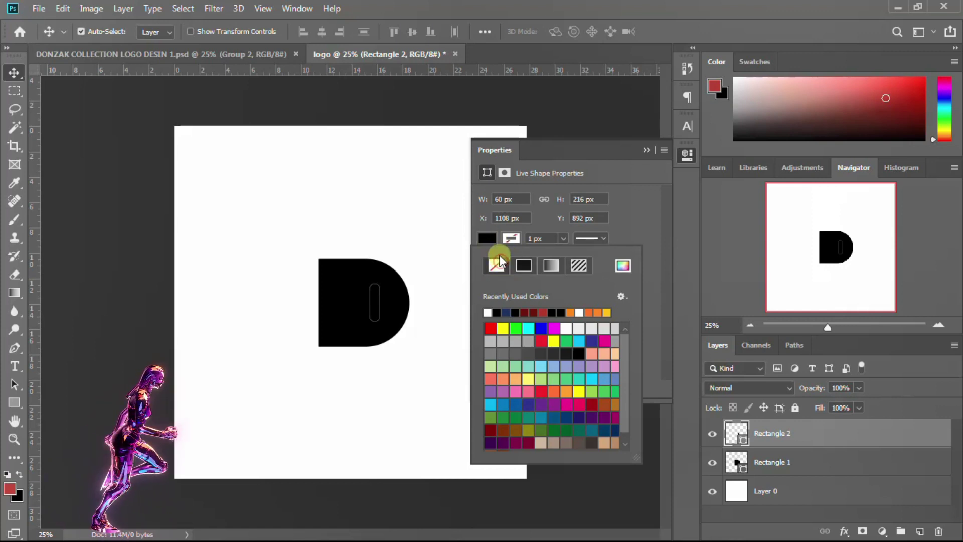
pyautogui.click(495, 240)
# - Remove the stroke from the D shape on the Rectangle 1 layer
pyautogui.click(768, 462)
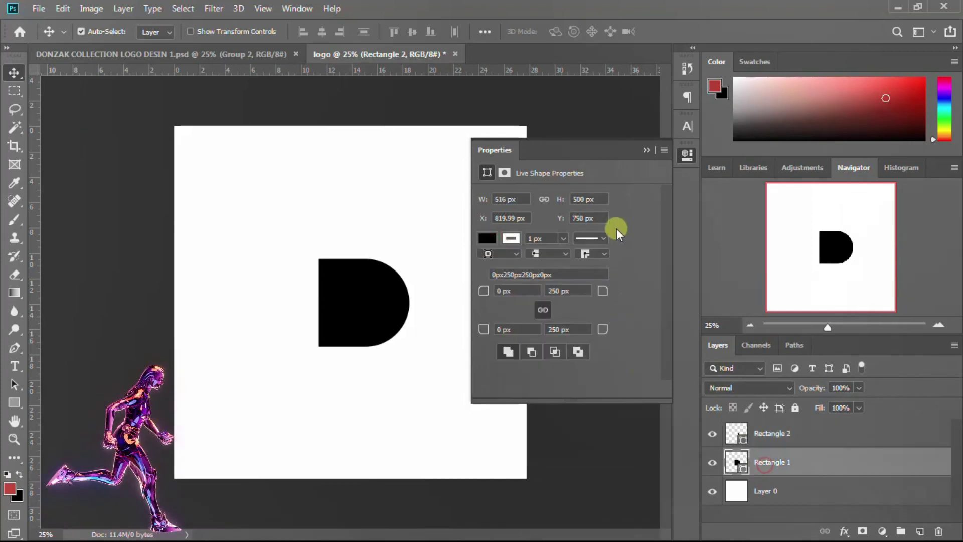
pyautogui.click(511, 238)
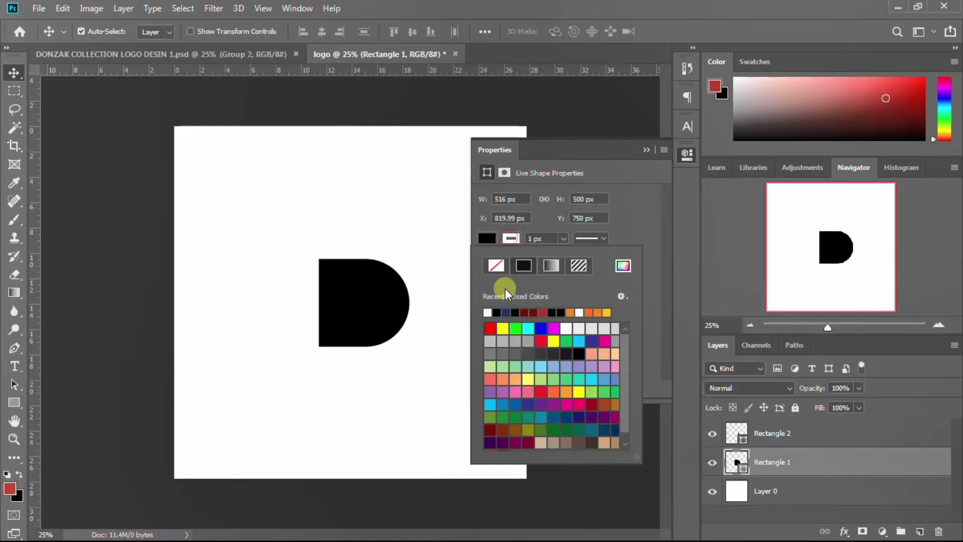
pyautogui.click(496, 265)
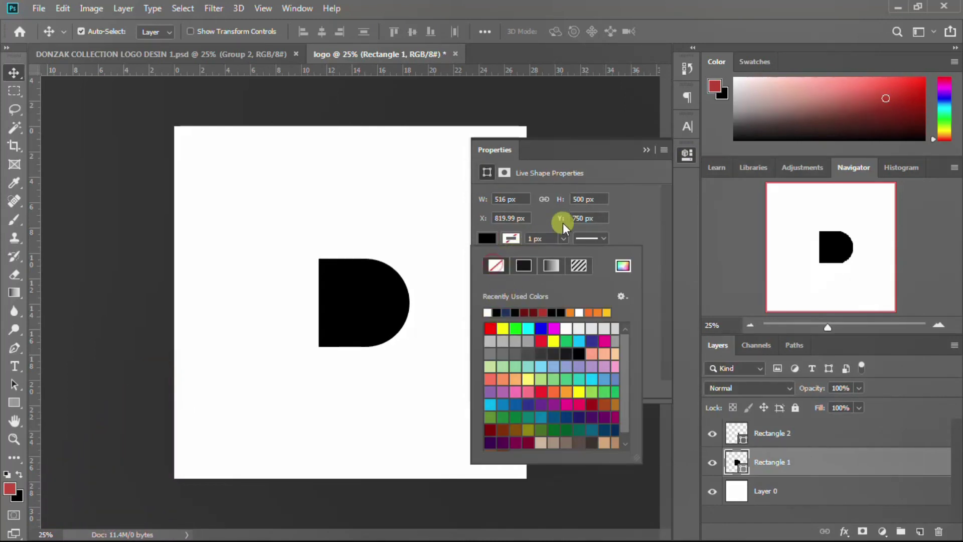
pyautogui.click(675, 154)
pyautogui.click(688, 154)
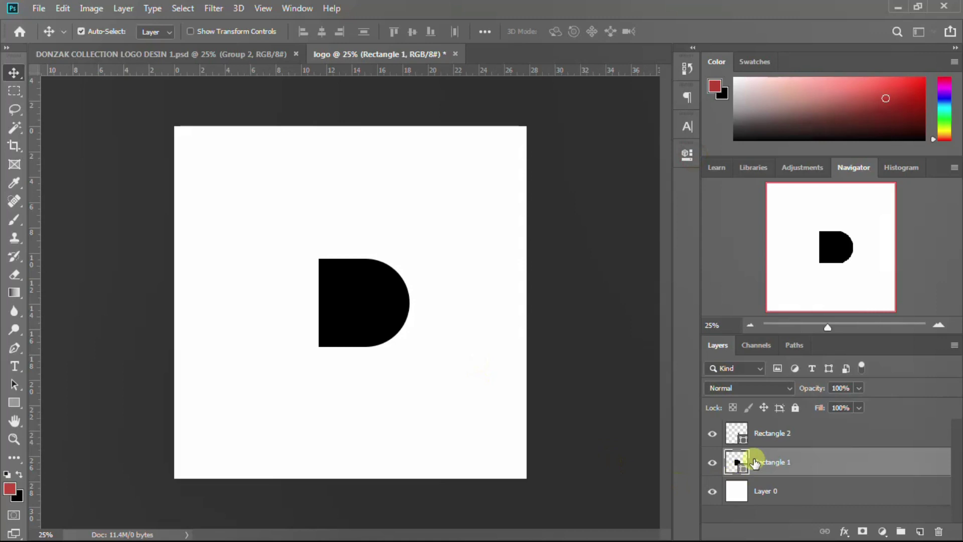
# - Fill the rounded bar with white (ffffff) and place a duplicate of it just to its left inside the D
pyautogui.click(785, 438)
pyautogui.doubleClick(738, 432)
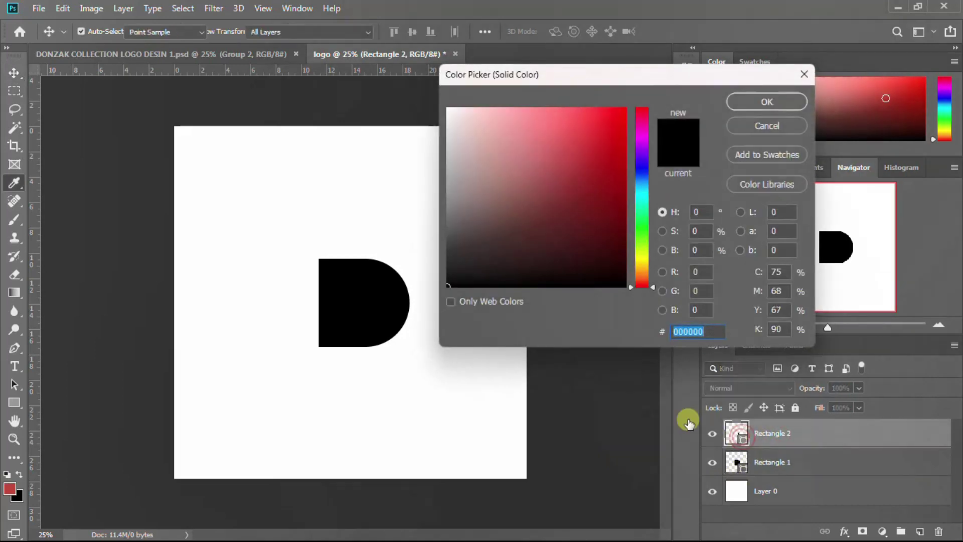
pyautogui.moveTo(484, 156); pyautogui.dragTo(394, 77)
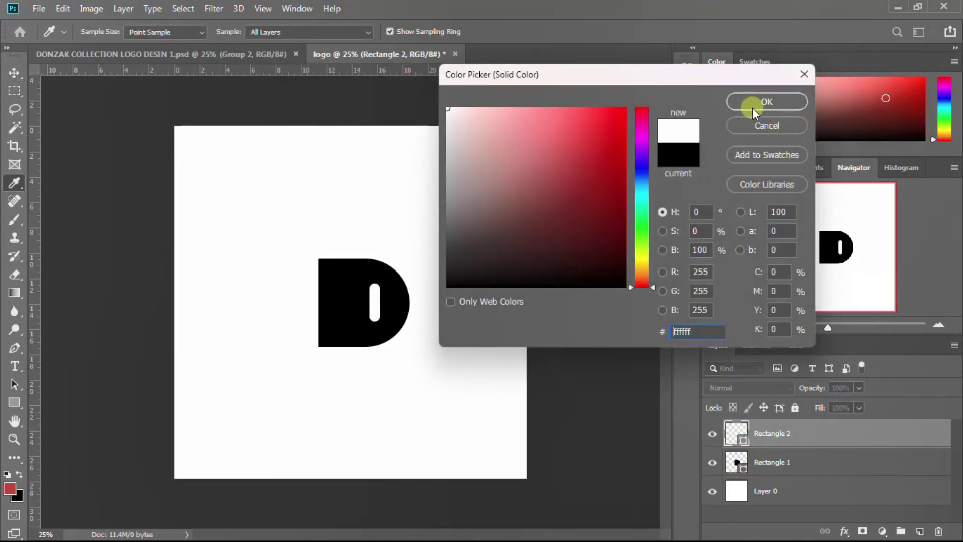
pyautogui.click(768, 102)
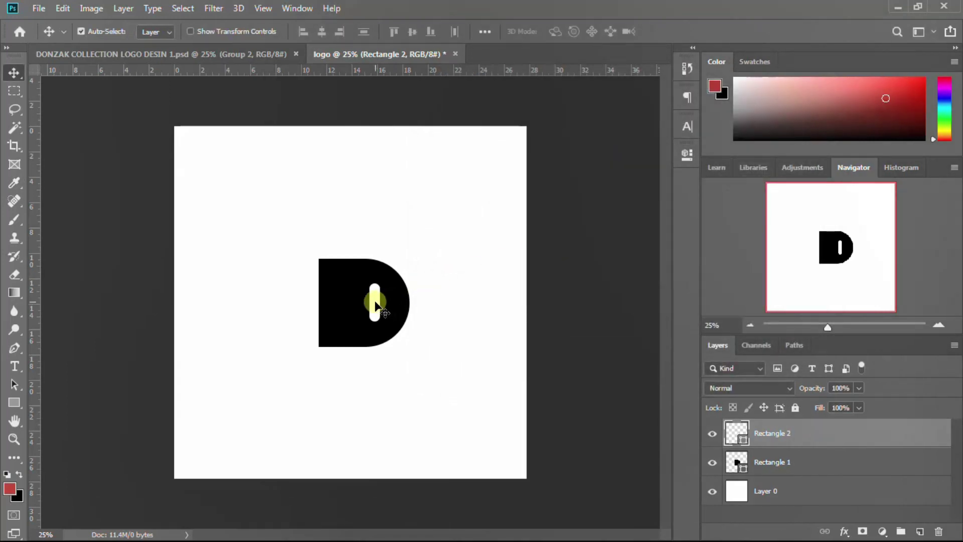
pyautogui.moveTo(376, 300); pyautogui.dragTo(362, 305)
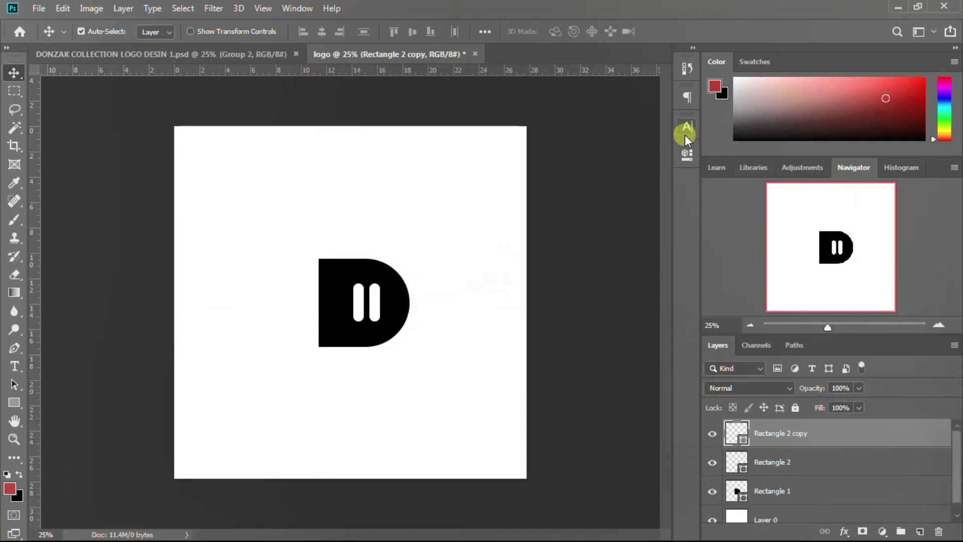
# - Try a height of 230 px and a width of 70 px on the duplicated bar, reverting each change
pyautogui.click(687, 154)
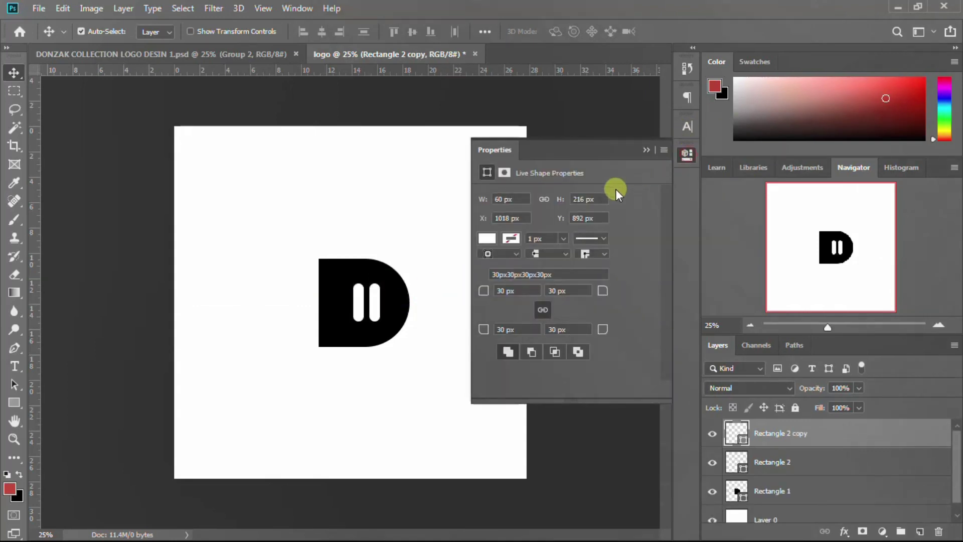
pyautogui.doubleClick(581, 198)
pyautogui.write('230')
pyautogui.press('Return')
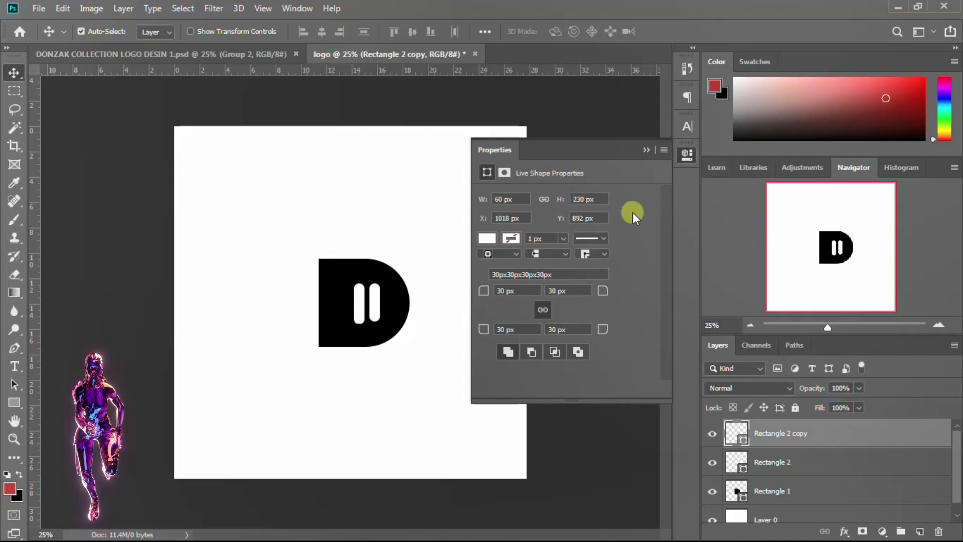
pyautogui.hotkey('ctrl', 'z')
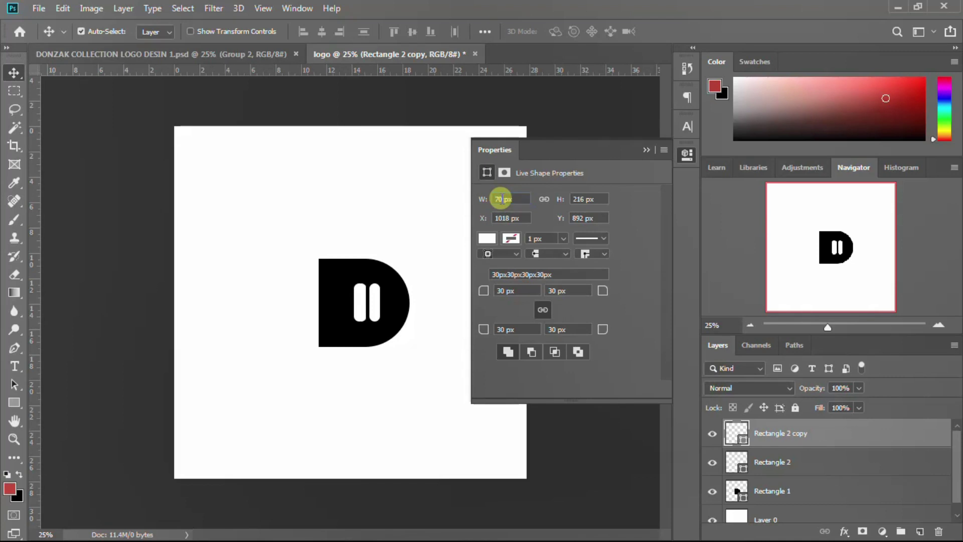
pyautogui.hotkey('shift', 'Down')
# - Shift the duplicated bar closer to the original bar by setting its X position to 1037 px
pyautogui.moveTo(501, 217); pyautogui.dragTo(507, 221)
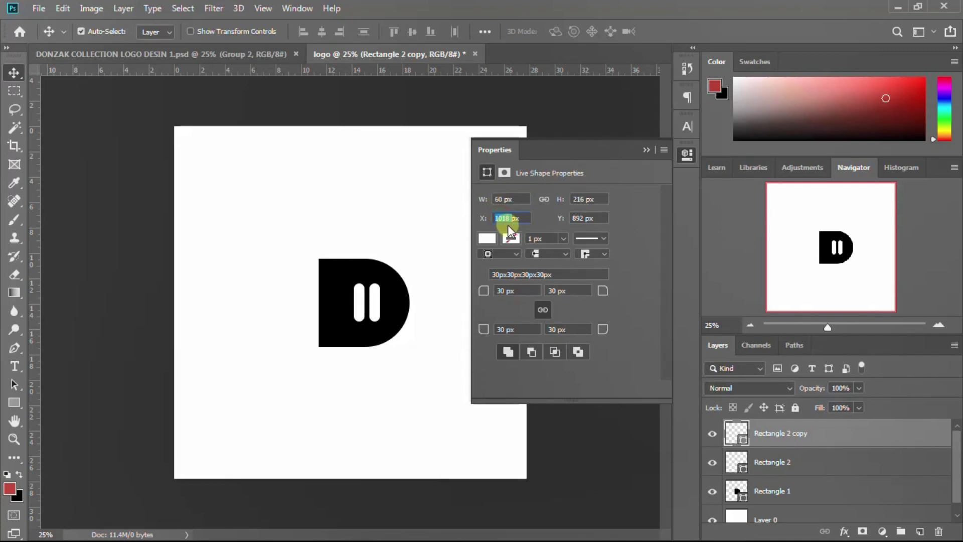
pyautogui.doubleClick(576, 218)
pyautogui.press('Up')
pyautogui.press('Up')
pyautogui.press('Up')
pyautogui.press('Up')
pyautogui.press('Up')
pyautogui.press('Up')
pyautogui.press('Up')
pyautogui.press('Up')
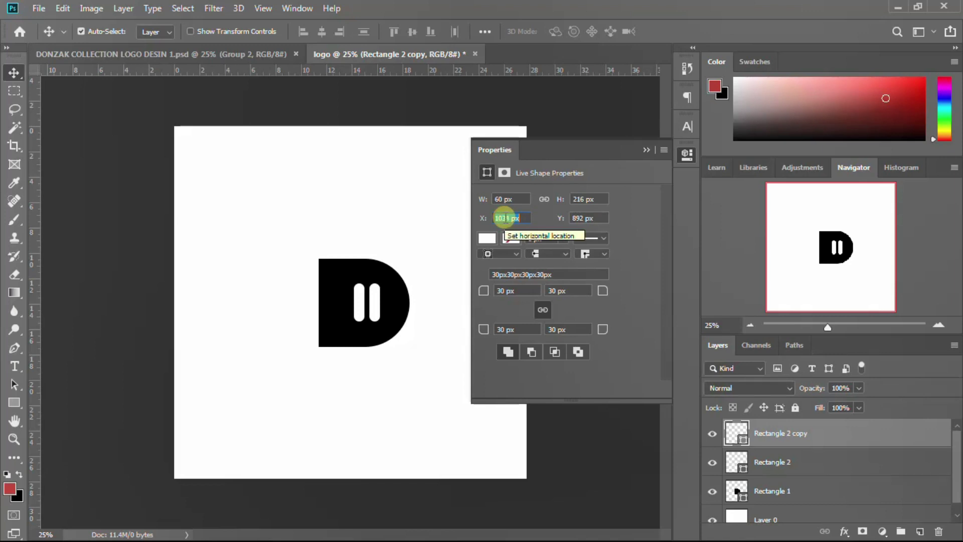
pyautogui.press('Return')
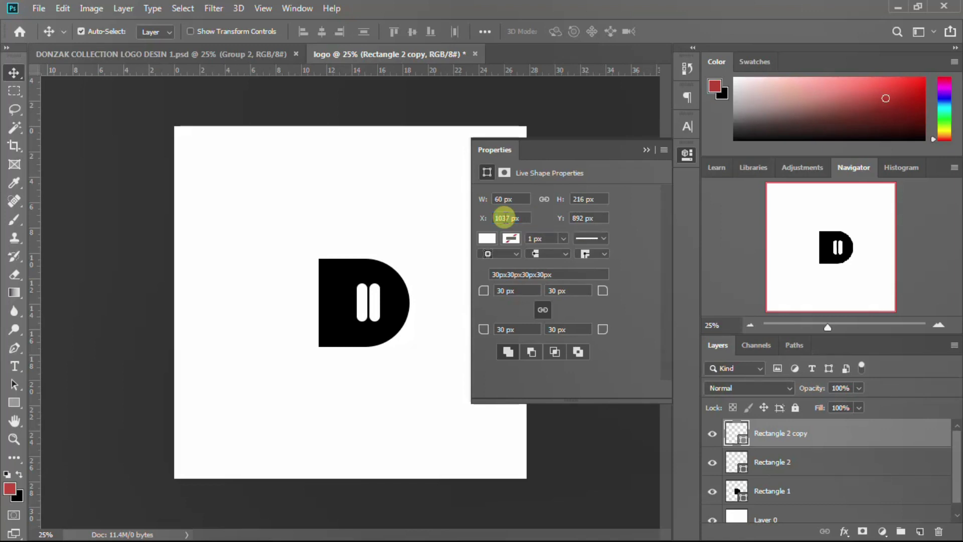
# - Undo the last position change of the duplicated bar, then make it 250 px tall and place it at Y 880 px
pyautogui.hotkey('ctrl', 'z')
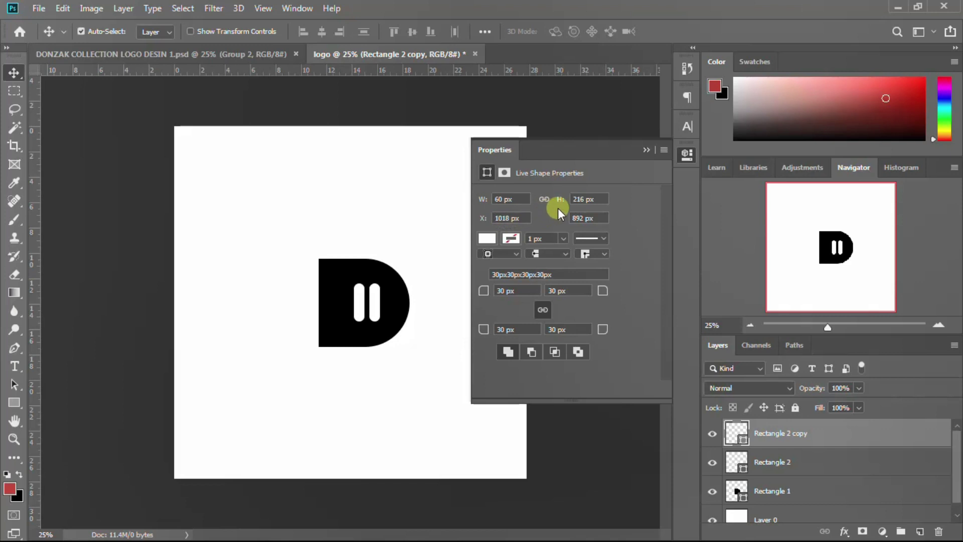
pyautogui.click(578, 198)
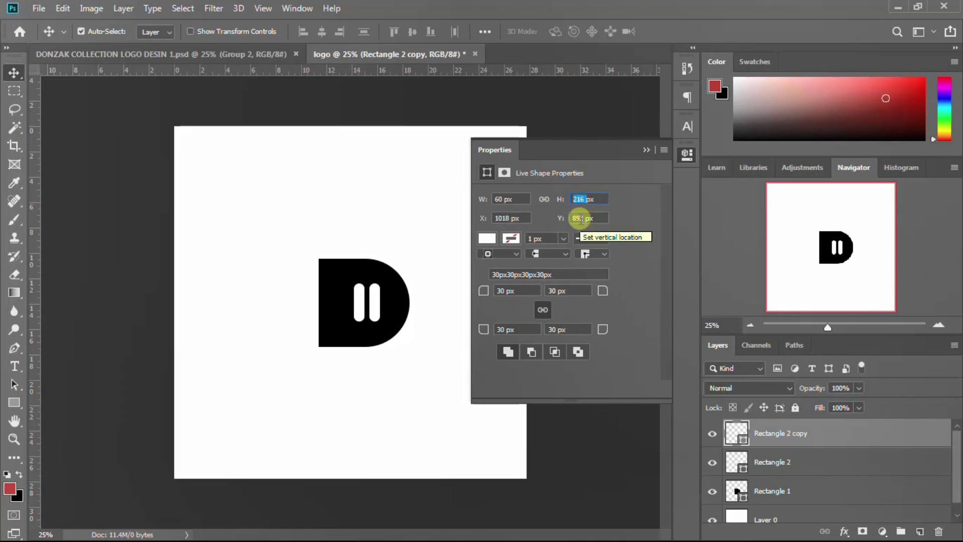
pyautogui.write('220')
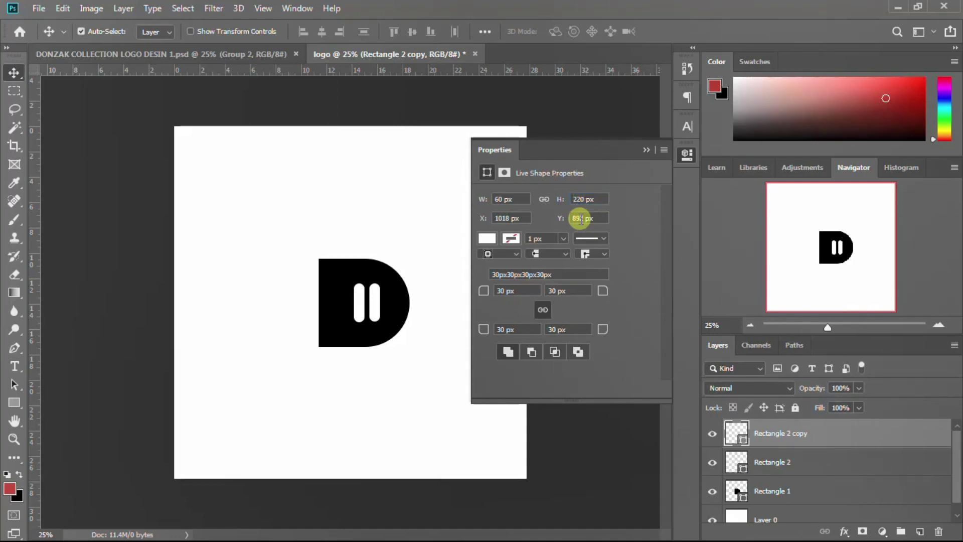
pyautogui.doubleClick(580, 199)
pyautogui.click(687, 154)
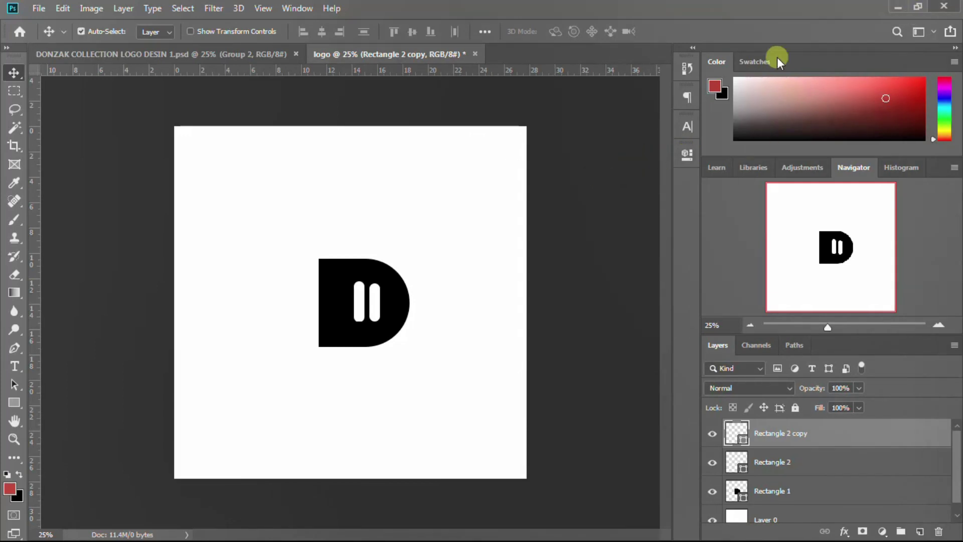
pyautogui.click(687, 153)
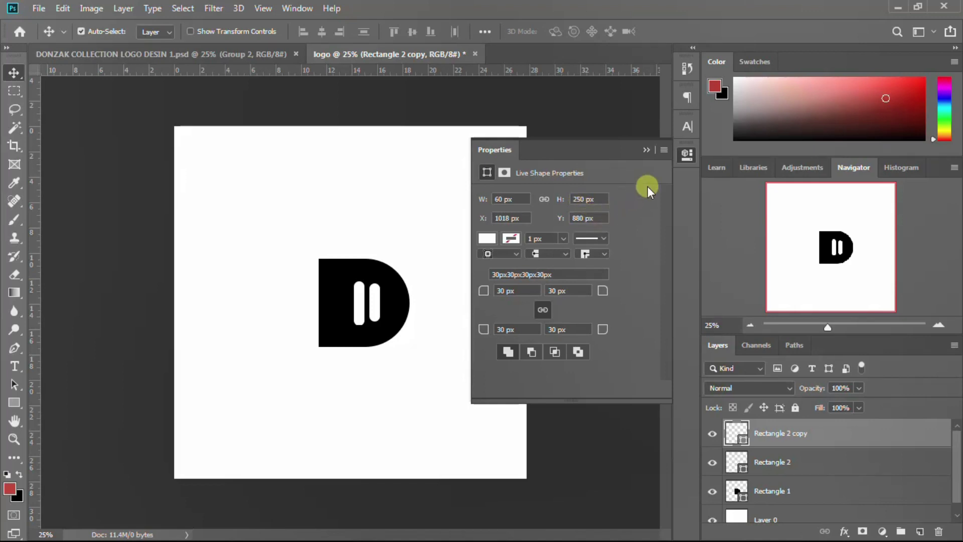
pyautogui.click(685, 155)
# - Place a duplicate of the 250 px bar to its left at X 928 px and set the copy's height to 280 px
pyautogui.moveTo(356, 319); pyautogui.dragTo(345, 301)
pyautogui.click(688, 153)
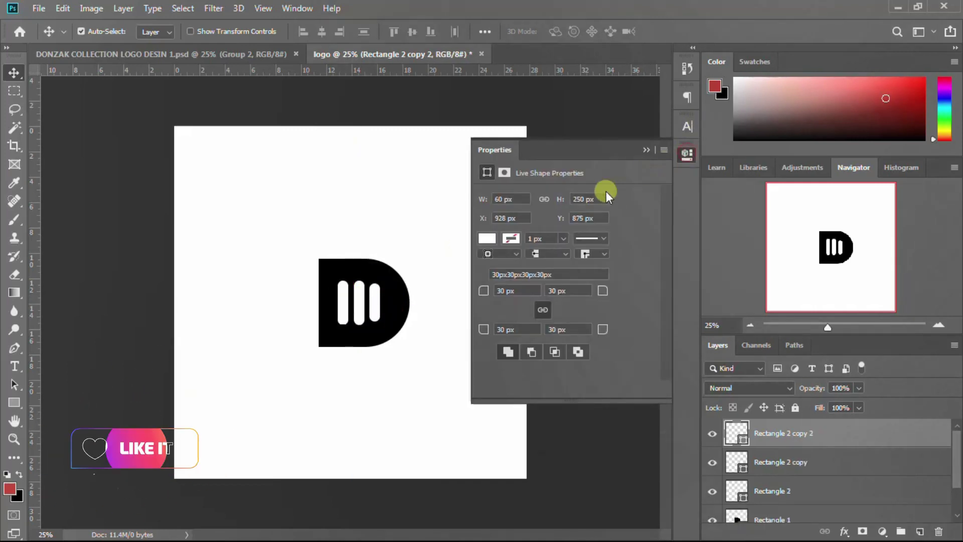
pyautogui.doubleClick(581, 198)
pyautogui.write('280')
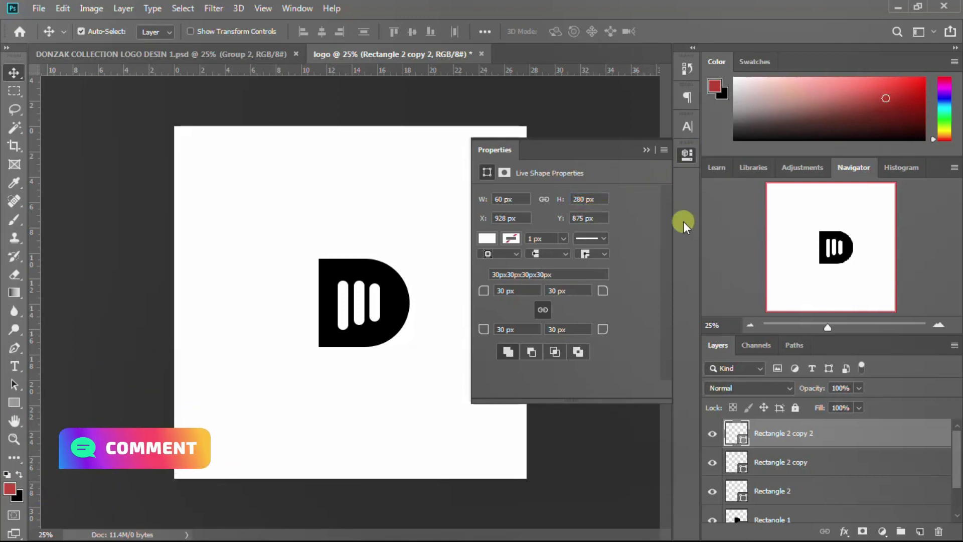
# - Level the three white bars vertically inside the D, bringing the 280 px bar to Y 869 px
pyautogui.keyDown('shift'); pyautogui.click(779, 492); pyautogui.keyUp('shift')
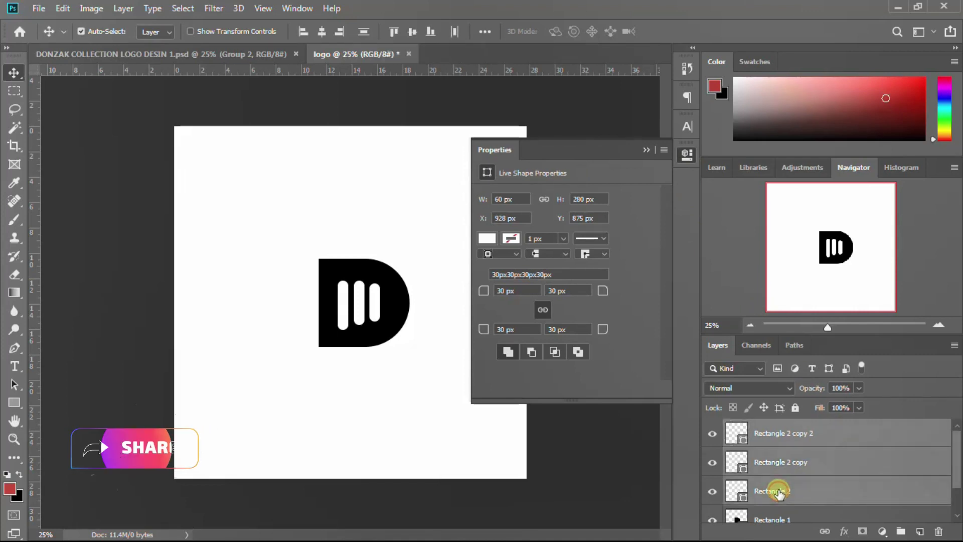
pyautogui.hotkey('ctrl', 'a')
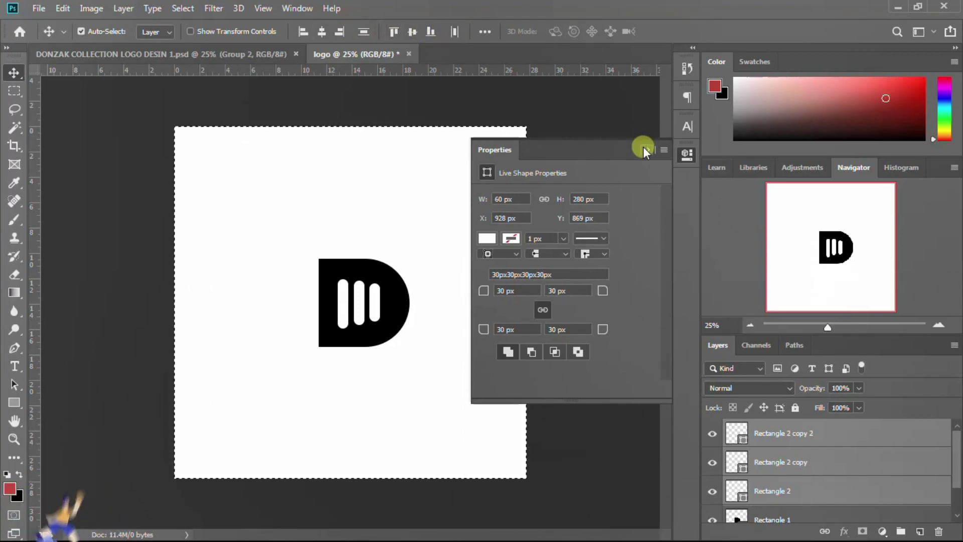
pyautogui.hotkey('ctrl', 'd')
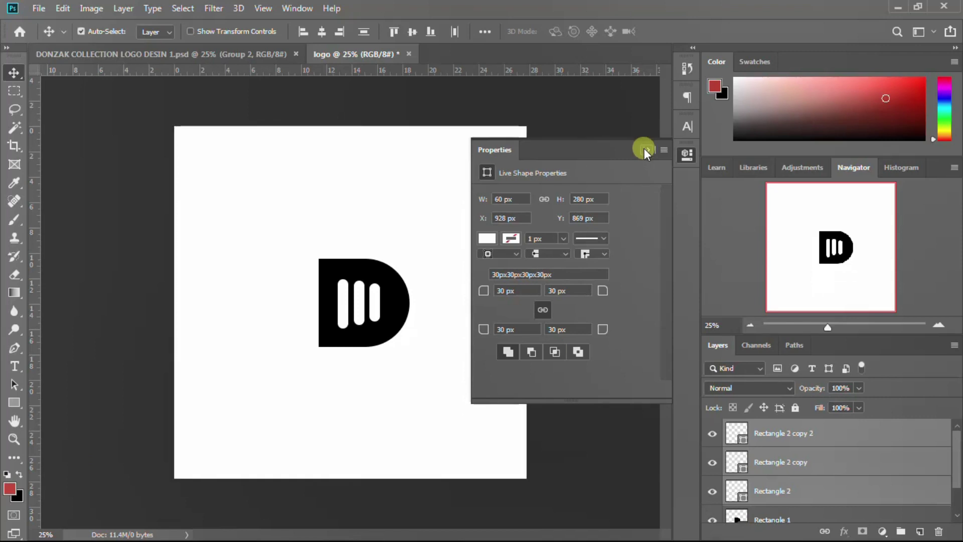
pyautogui.click(687, 154)
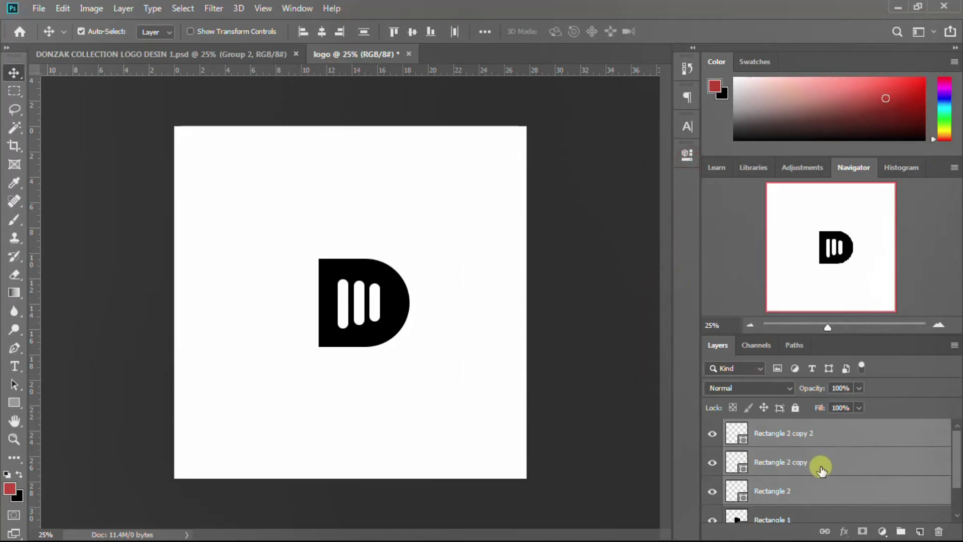
# - Duplicate the tallest white bar and rotate the copy to -90 degrees so it lies horizontally
pyautogui.click(799, 434)
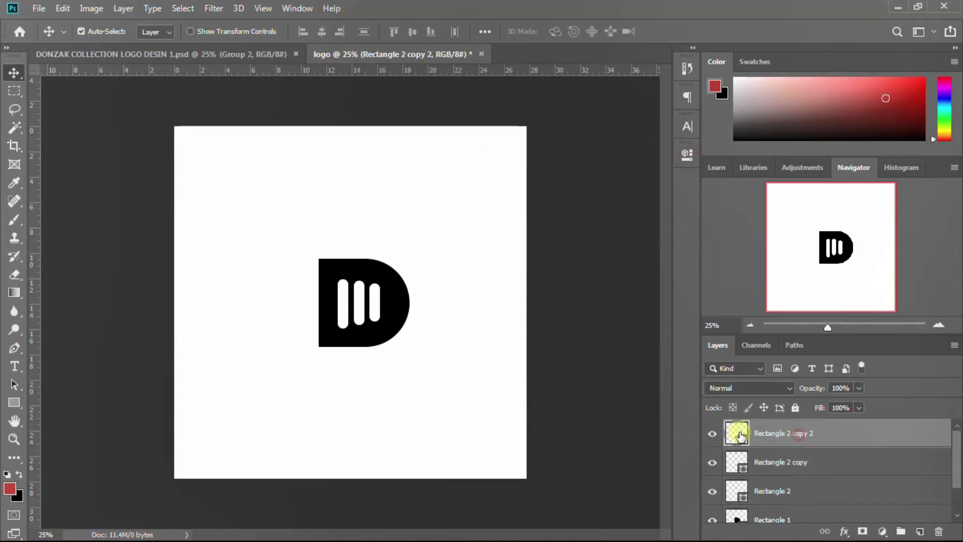
pyautogui.click(711, 434)
pyautogui.click(711, 435)
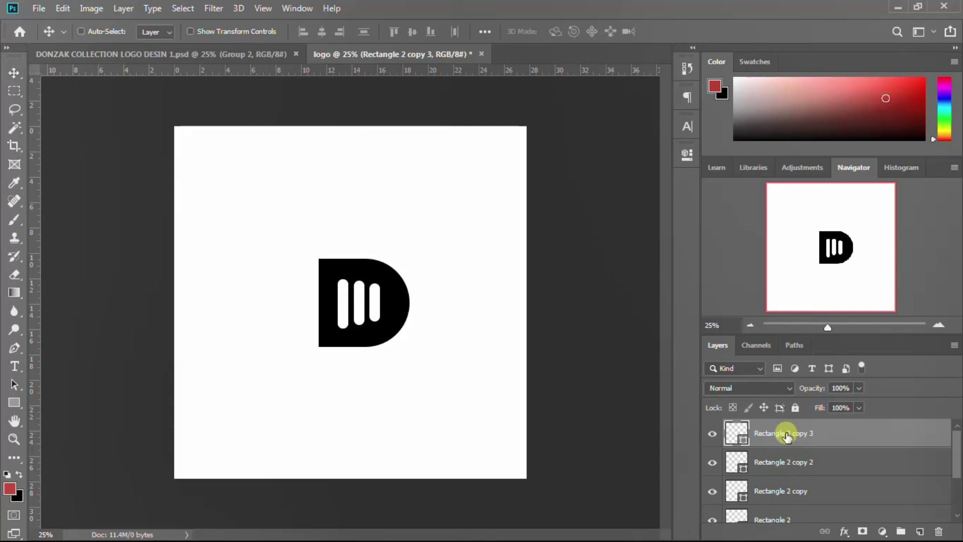
pyautogui.hotkey('ctrl', 't')
pyautogui.moveTo(369, 307); pyautogui.dragTo(347, 262)
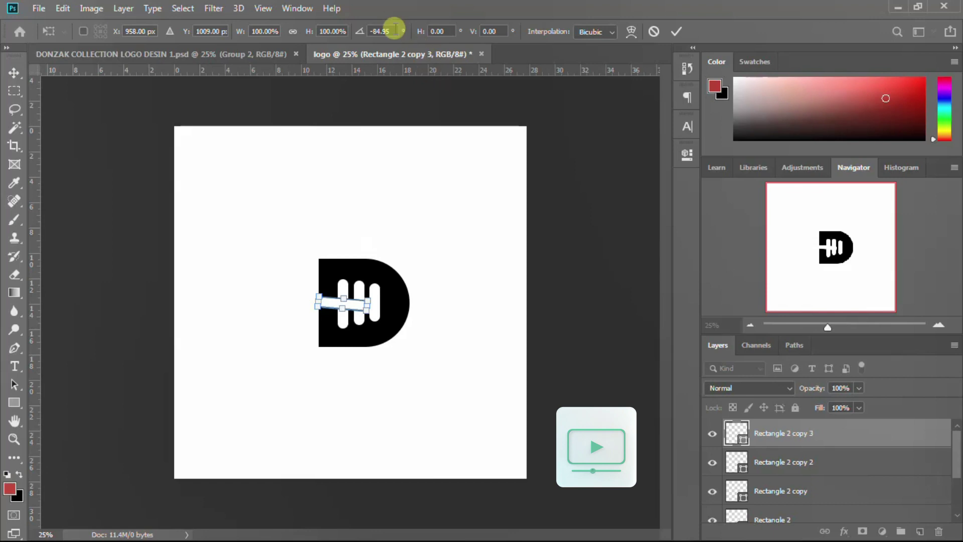
pyautogui.write('-90')
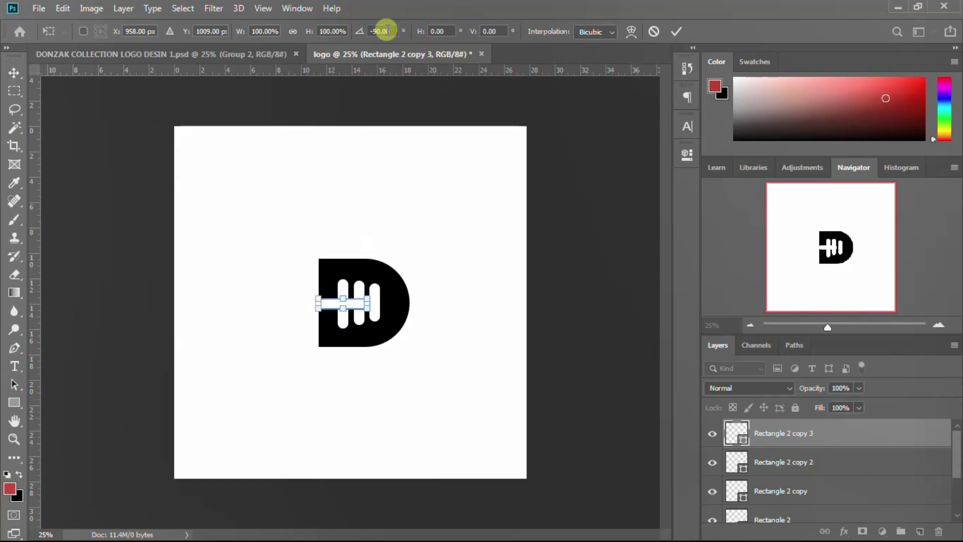
pyautogui.press('Return')
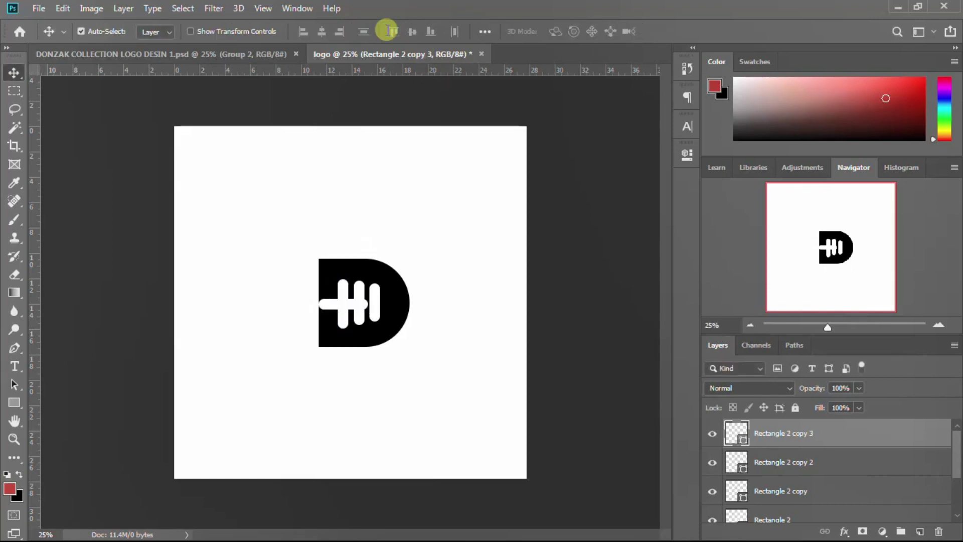
# - Shift the horizontal bar left so it forms a stem from the leftmost vertical bar, and nudge the vertical bars slightly right
pyautogui.click(386, 31)
pyautogui.click(377, 303)
pyautogui.click(377, 302)
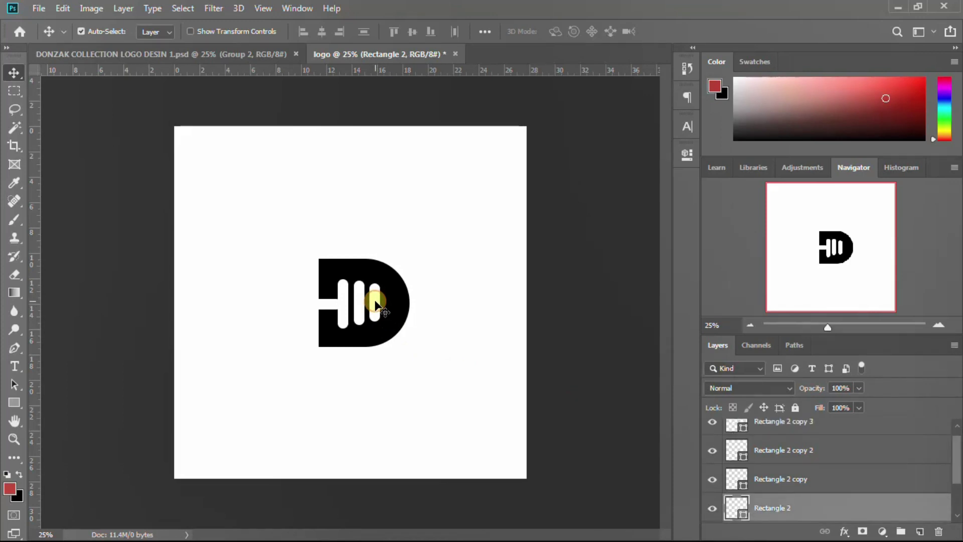
pyautogui.click(363, 304)
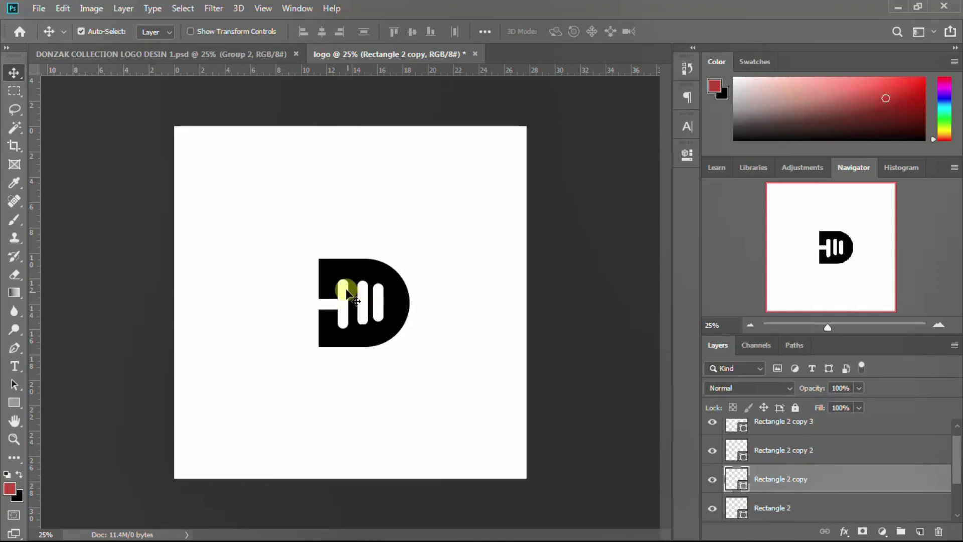
pyautogui.click(345, 289)
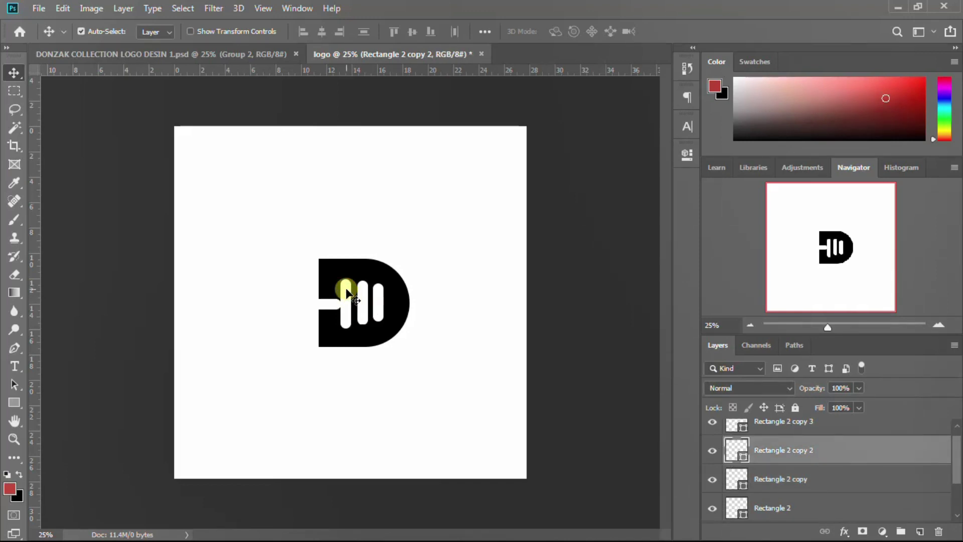
pyautogui.click(328, 304)
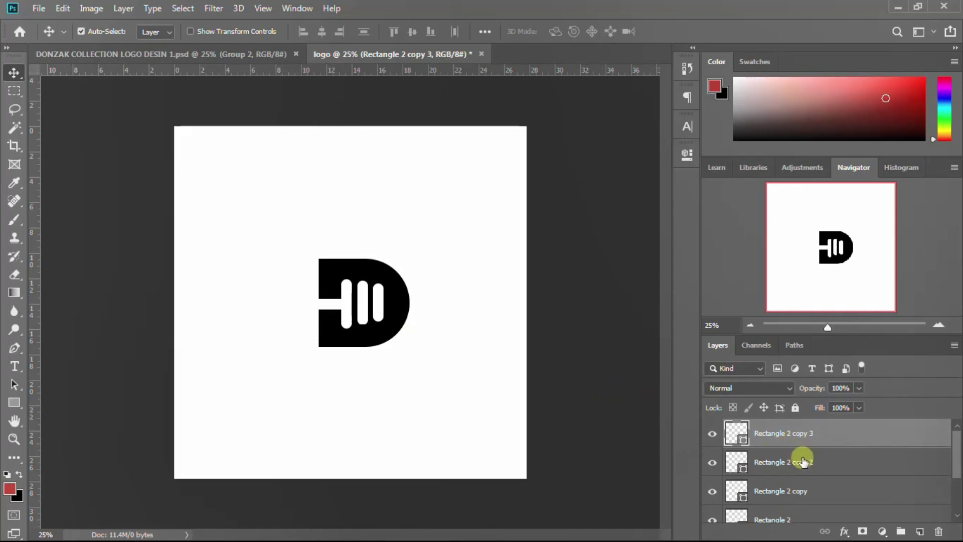
# - Group the D shape on the Rectangle 1 layer together with all the white bar layers
pyautogui.scroll(-1, 784, 496)
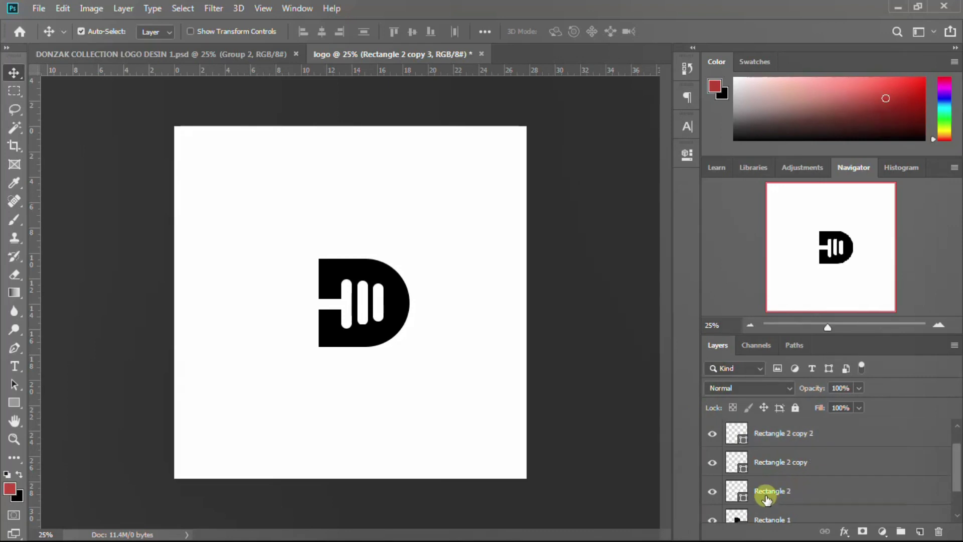
pyautogui.scroll(-1, 767, 498)
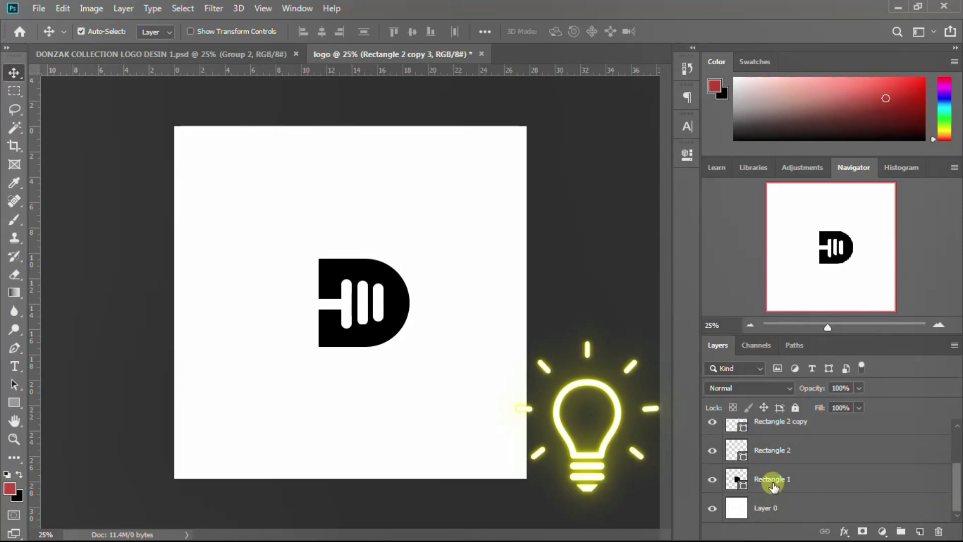
pyautogui.click(773, 485)
pyautogui.scroll(1, 771, 482)
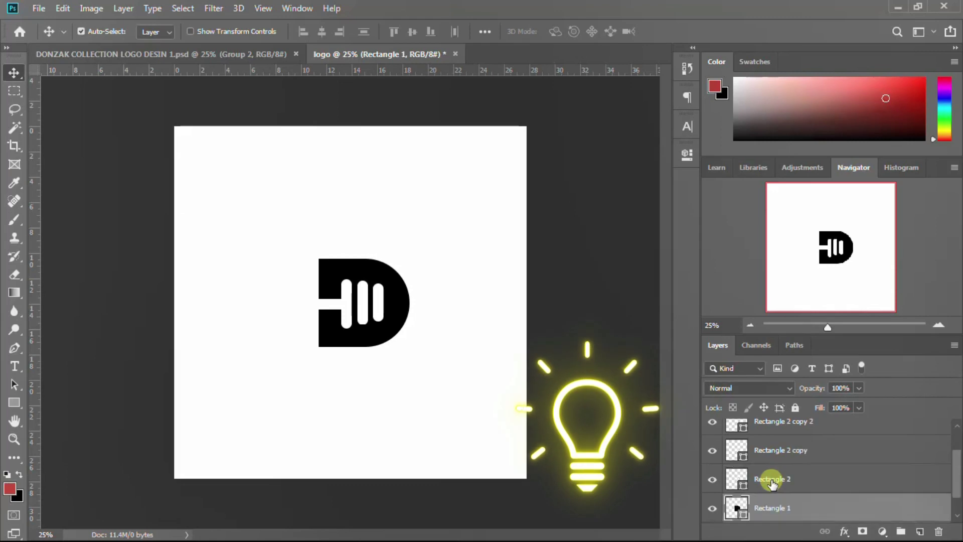
pyautogui.scroll(1, 772, 482)
pyautogui.keyDown('shift'); pyautogui.click(769, 438); pyautogui.keyUp('shift')
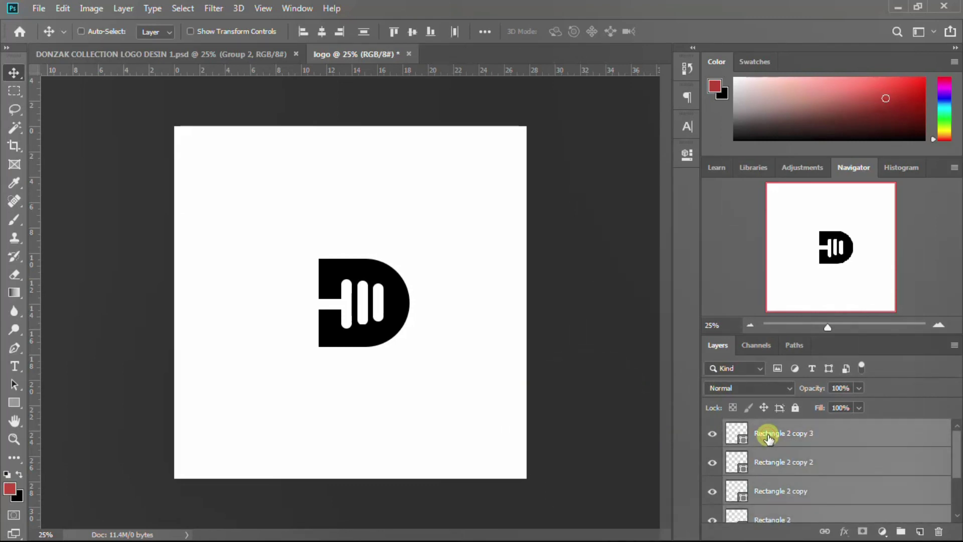
pyautogui.hotkey('ctrl', 'g')
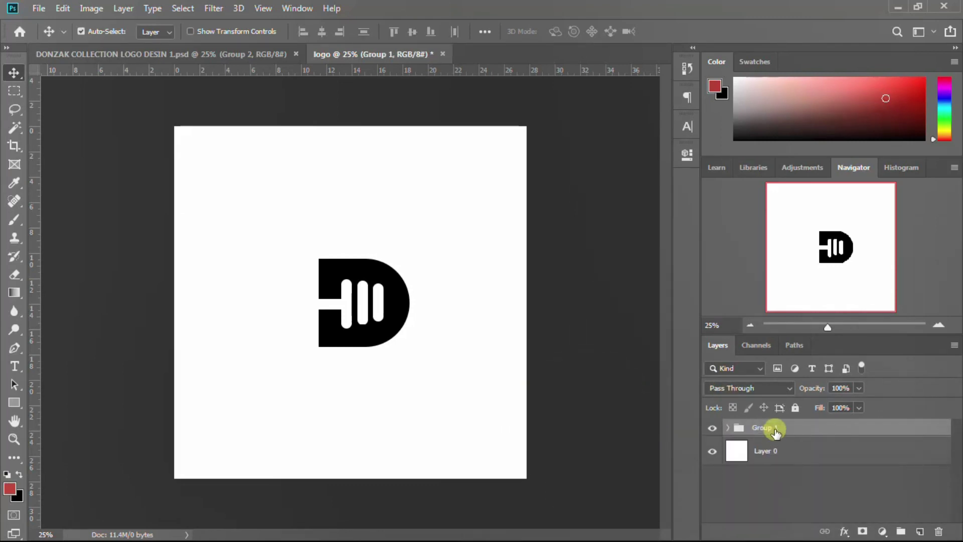
# - Center the logo group horizontally and vertically on the canvas
pyautogui.hotkey('ctrl', 'a')
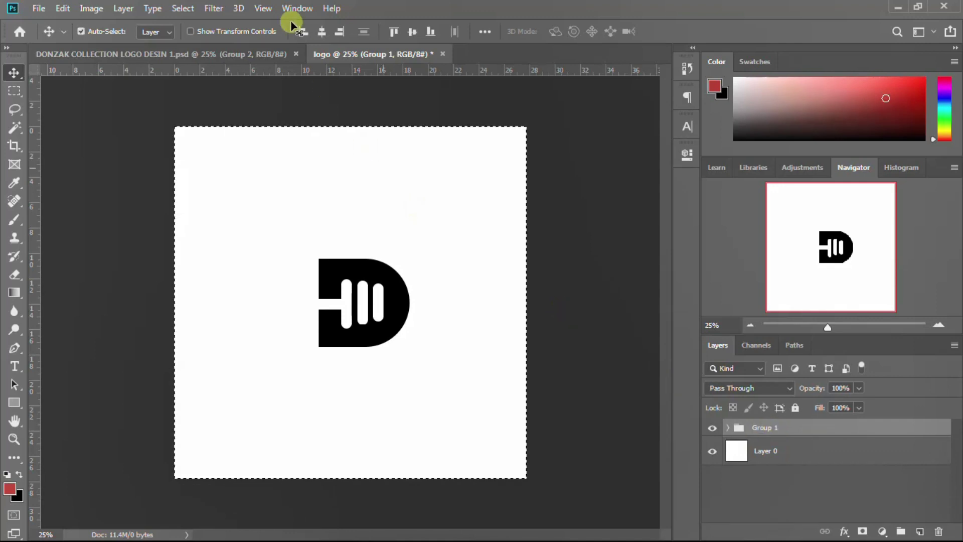
pyautogui.click(321, 31)
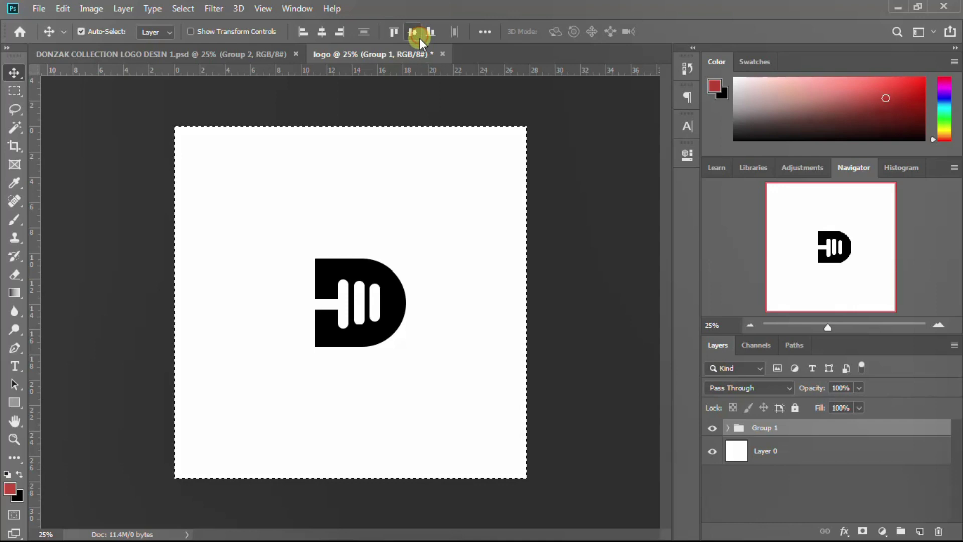
pyautogui.hotkey('ctrl', 'd')
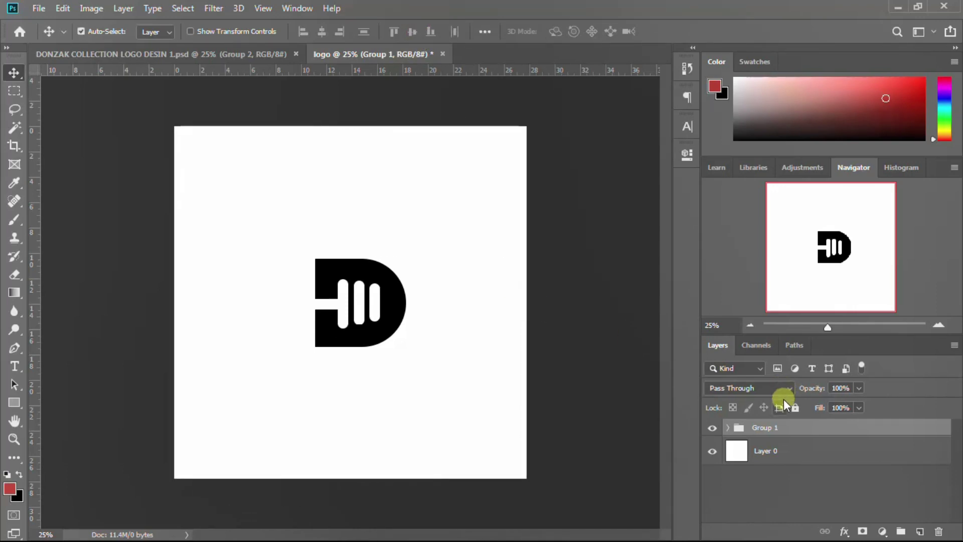
# - Duplicate the logo group and convert the copy to a smart object
pyautogui.hotkey('ctrl', 'j')
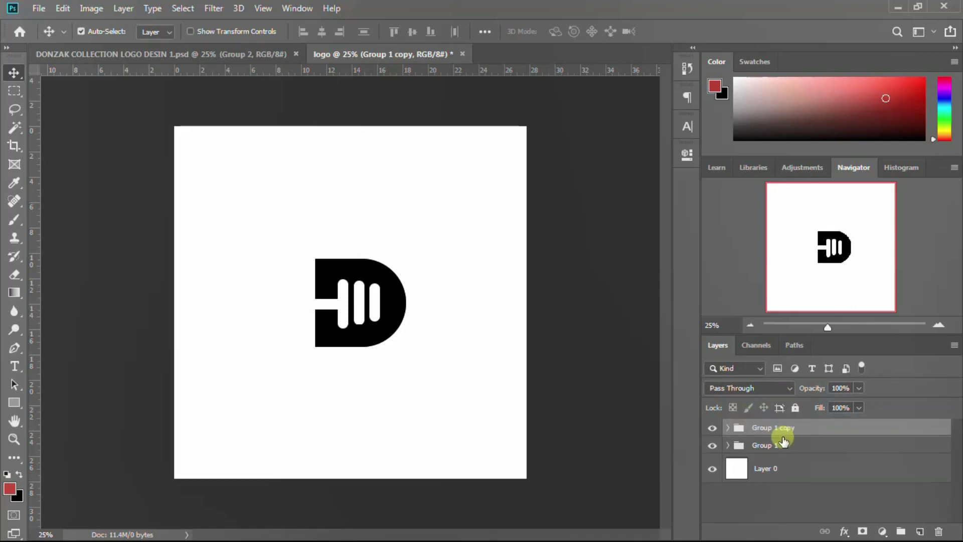
pyautogui.rightClick(760, 433)
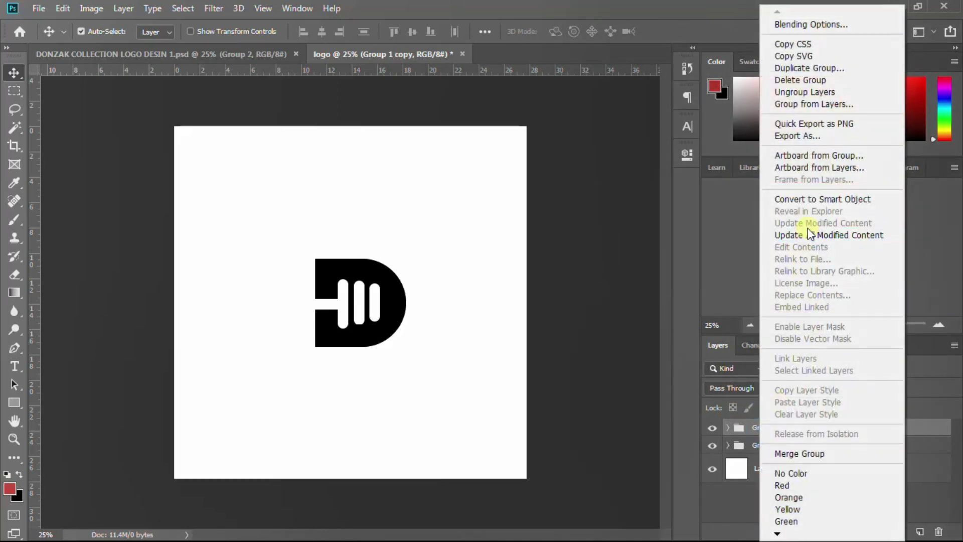
pyautogui.click(815, 197)
pyautogui.click(782, 433)
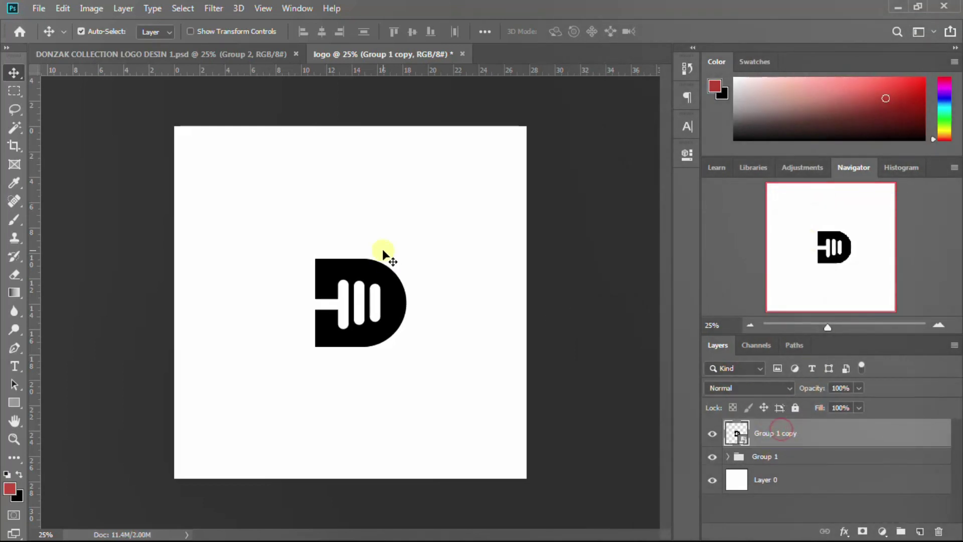
# - Rasterize the duplicated logo layer and select its white stem and leftmost bar with the Magic Wand
pyautogui.press('u')
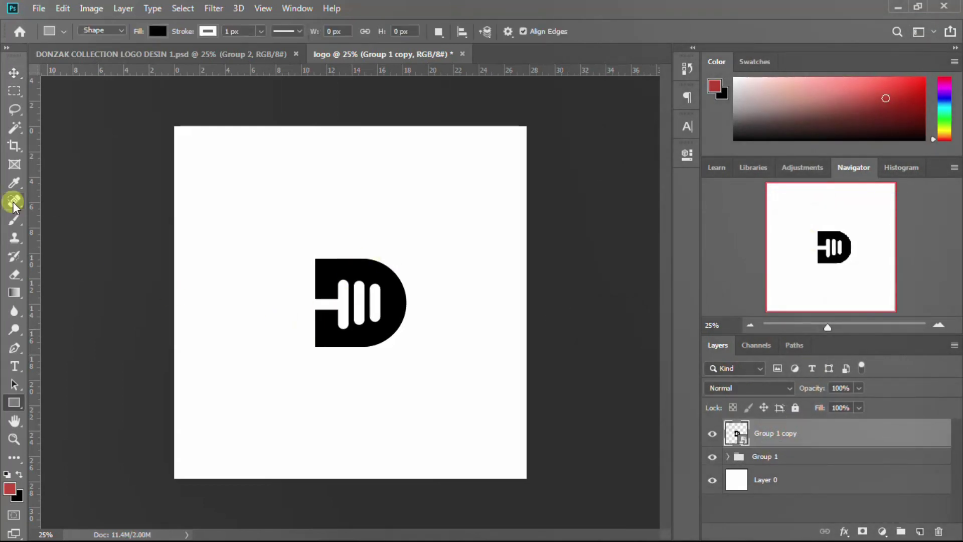
pyautogui.press('w')
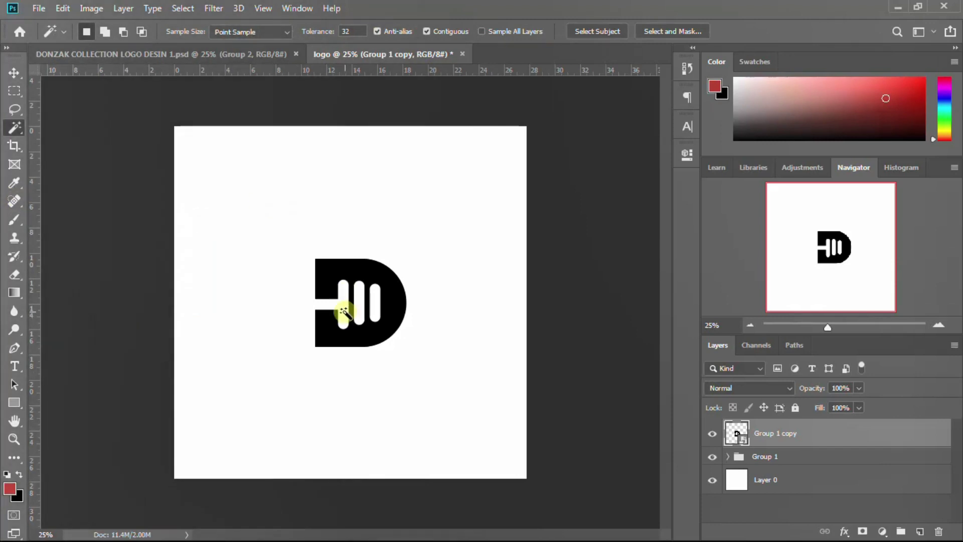
pyautogui.rightClick(826, 434)
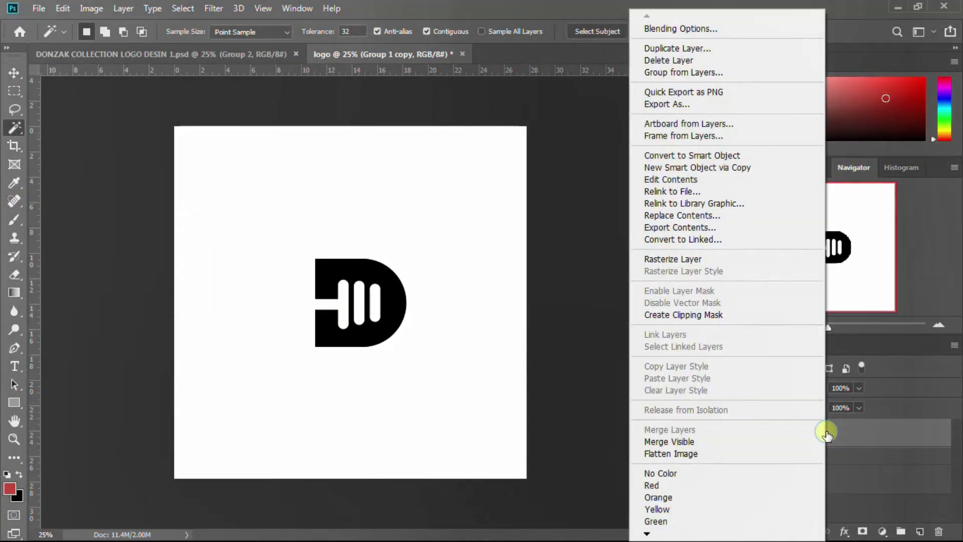
pyautogui.click(692, 259)
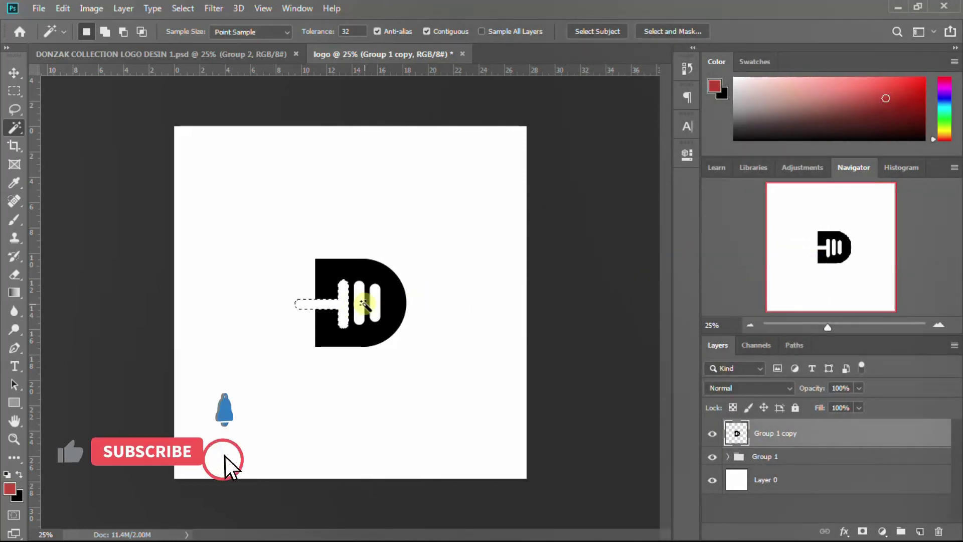
# - Cut the remaining white bars out of the rasterized logo copy, and hide Group 1 and the white Layer 0
pyautogui.click(361, 302)
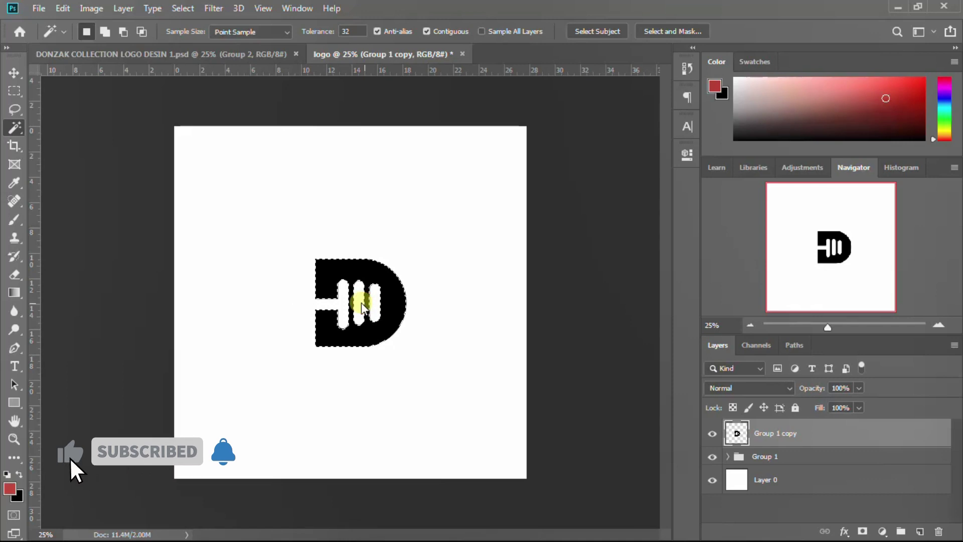
pyautogui.click(361, 303)
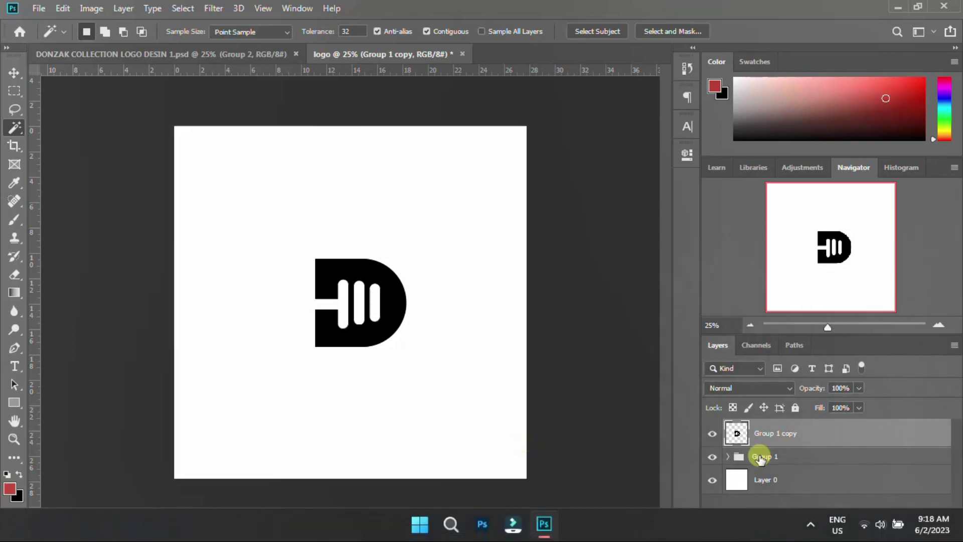
pyautogui.click(712, 456)
pyautogui.click(712, 480)
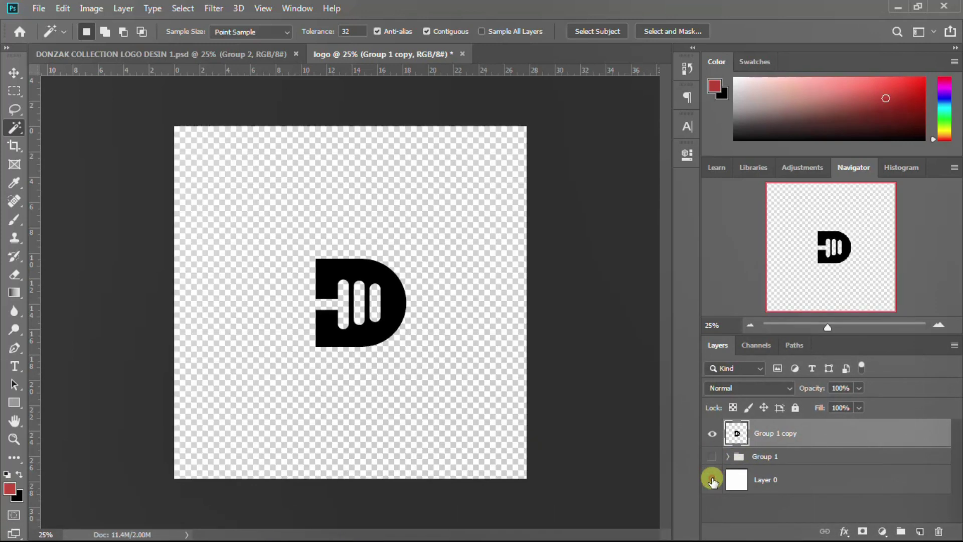
# - Scale the logo on the Group 1 copy layer up proportionally to about 109.5% around its center
pyautogui.press('t')
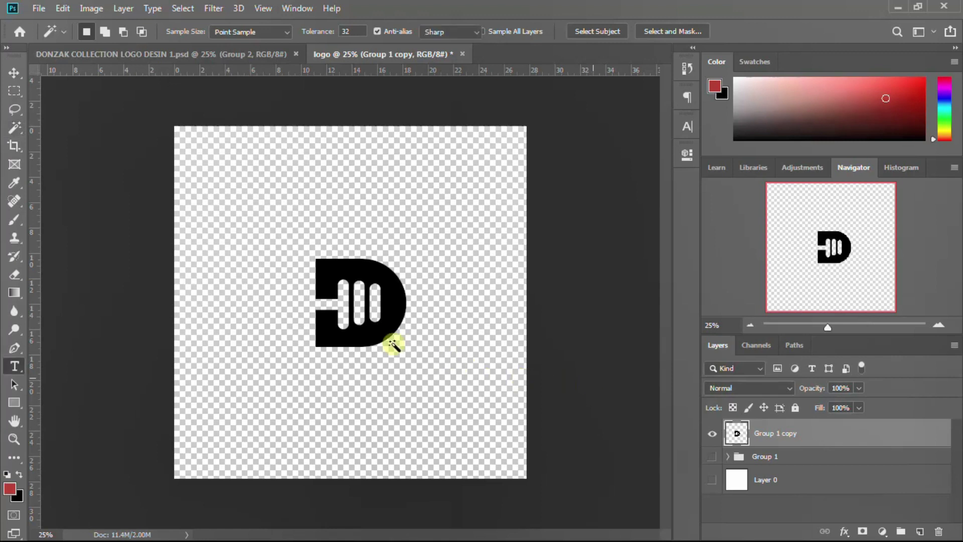
pyautogui.press('v')
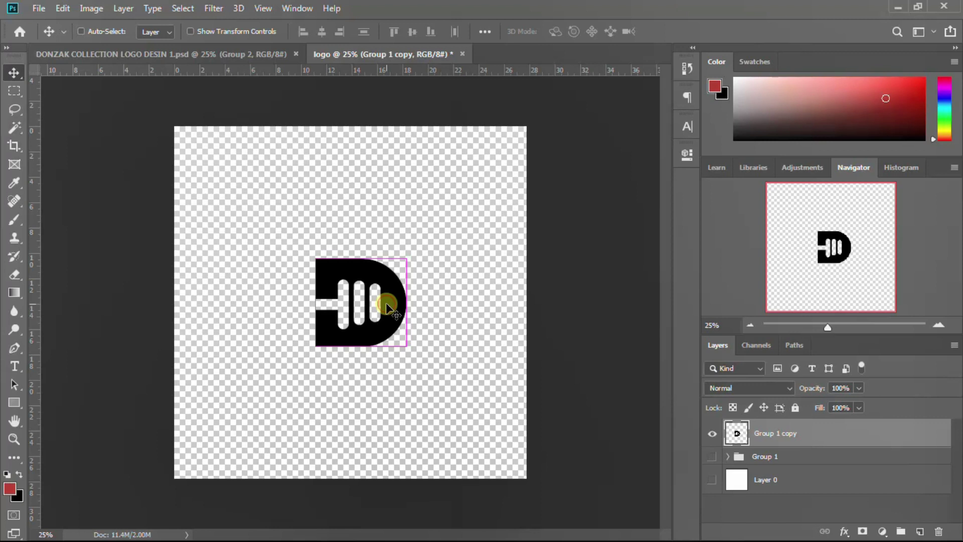
pyautogui.hotkey('ctrl', 't')
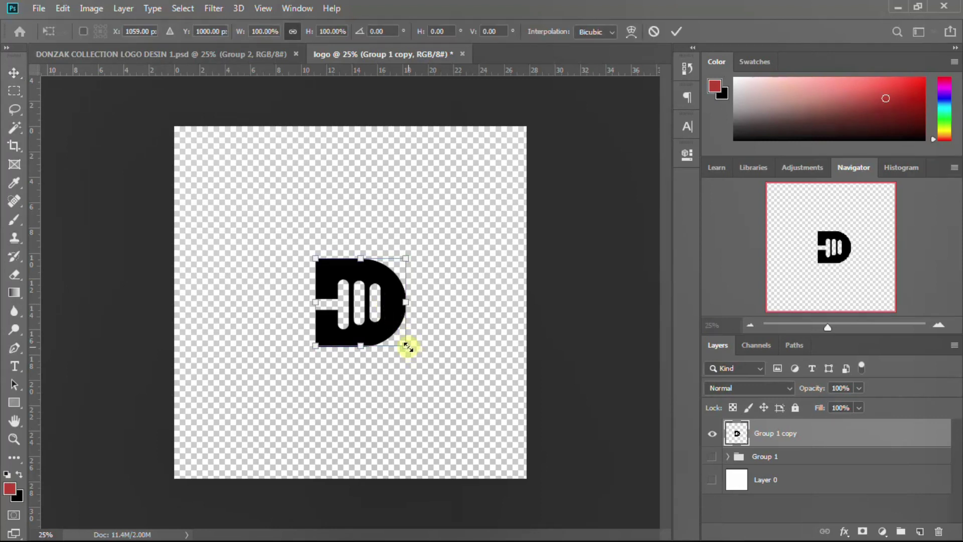
pyautogui.moveTo(409, 345); pyautogui.dragTo(415, 351)
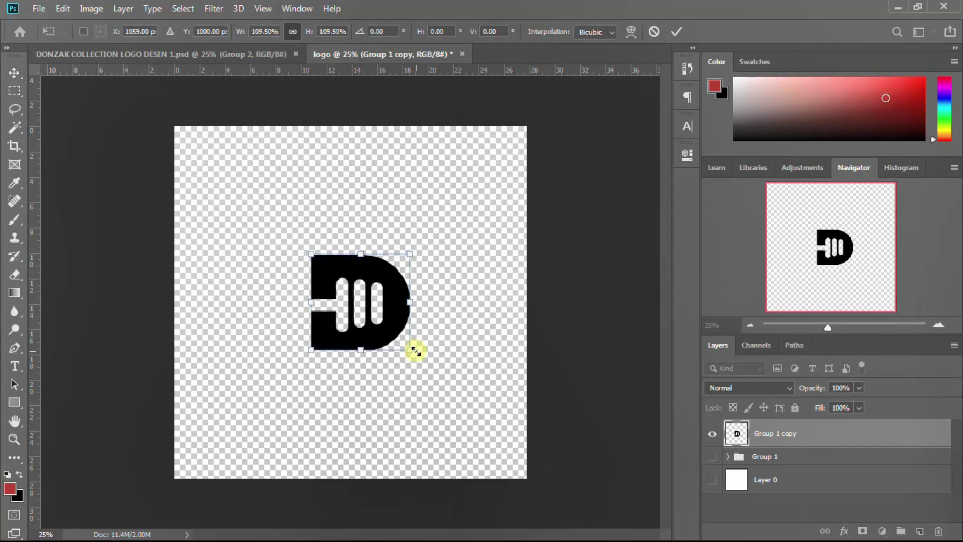
pyautogui.press('Return')
# - Center the enlarged D logo horizontally on the whole canvas and clear the selection
pyautogui.press('ctrl')
pyautogui.hotkey('ctrl', 'a')
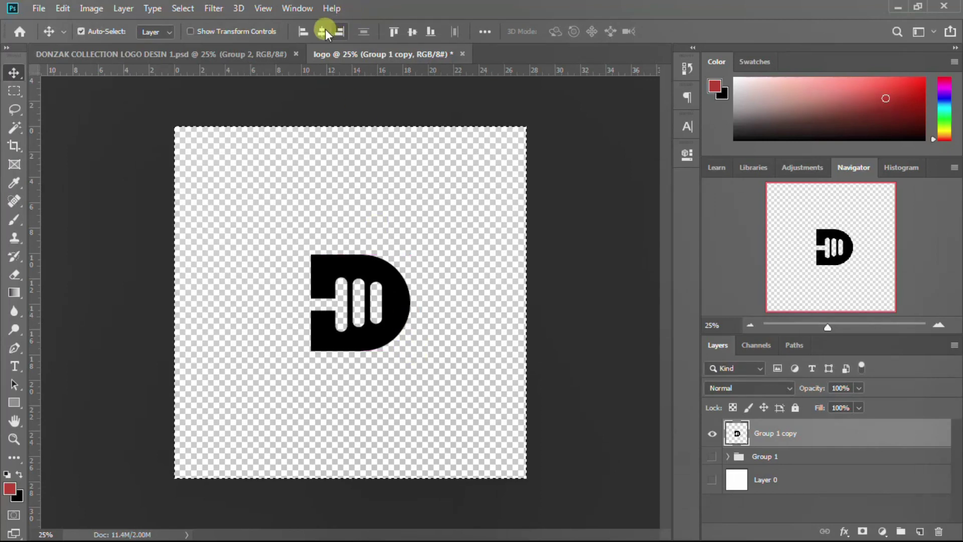
pyautogui.click(322, 31)
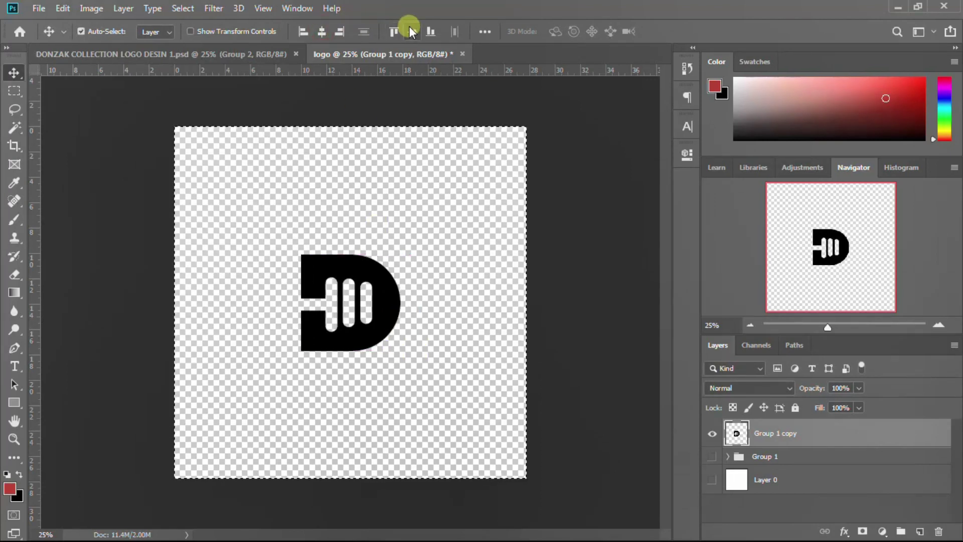
pyautogui.hotkey('ctrl', 'd')
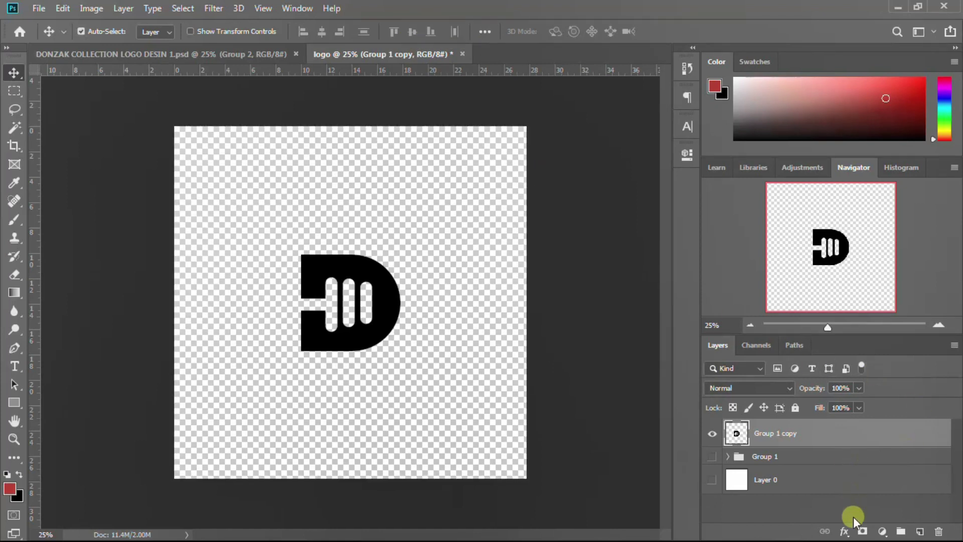
# - Add a Gradient Overlay to the logo layer with the gradient's start stop colored orange #f1911c
pyautogui.click(845, 531)
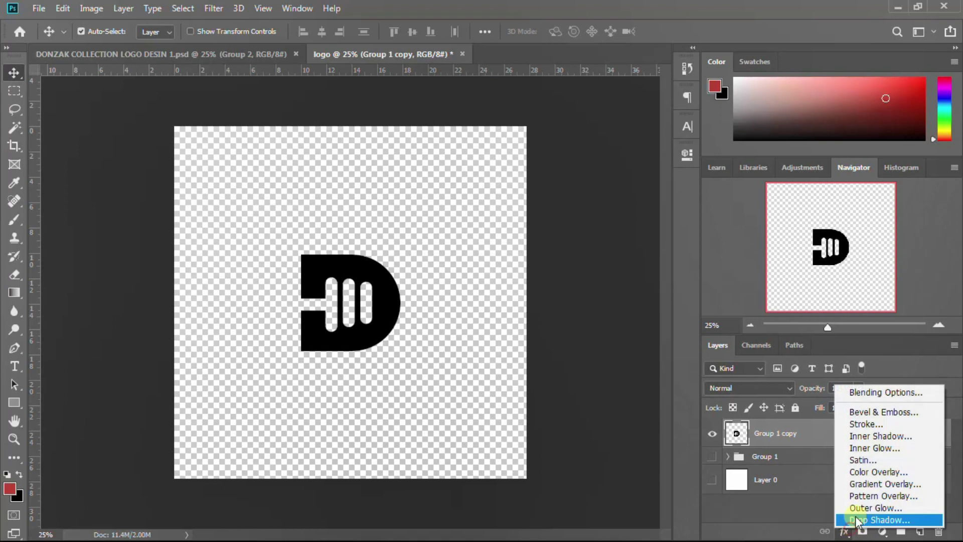
pyautogui.click(869, 483)
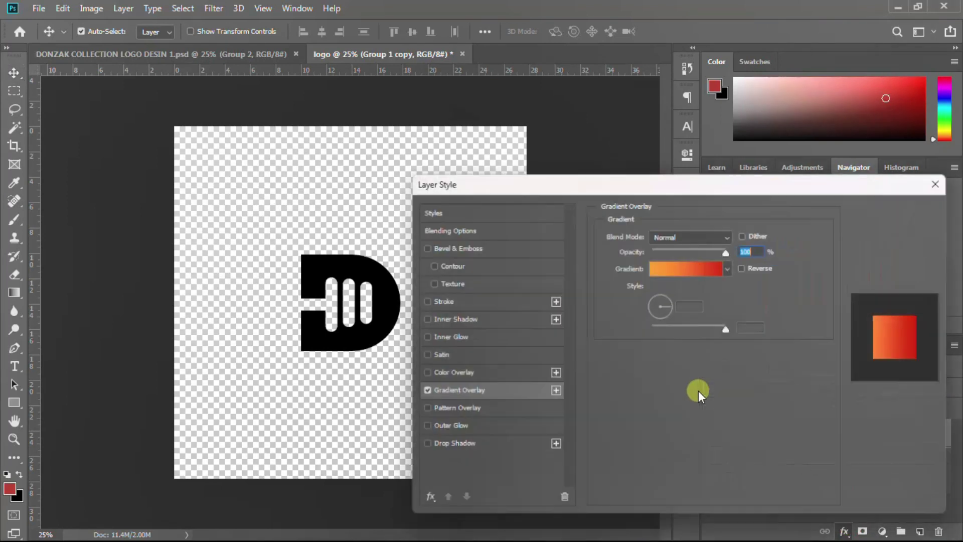
pyautogui.click(703, 270)
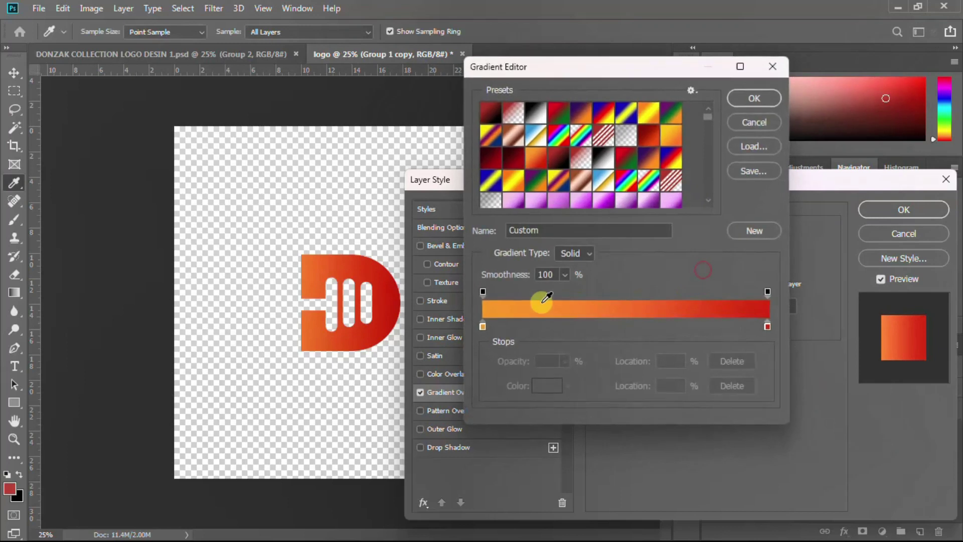
pyautogui.click(482, 327)
pyautogui.click(548, 385)
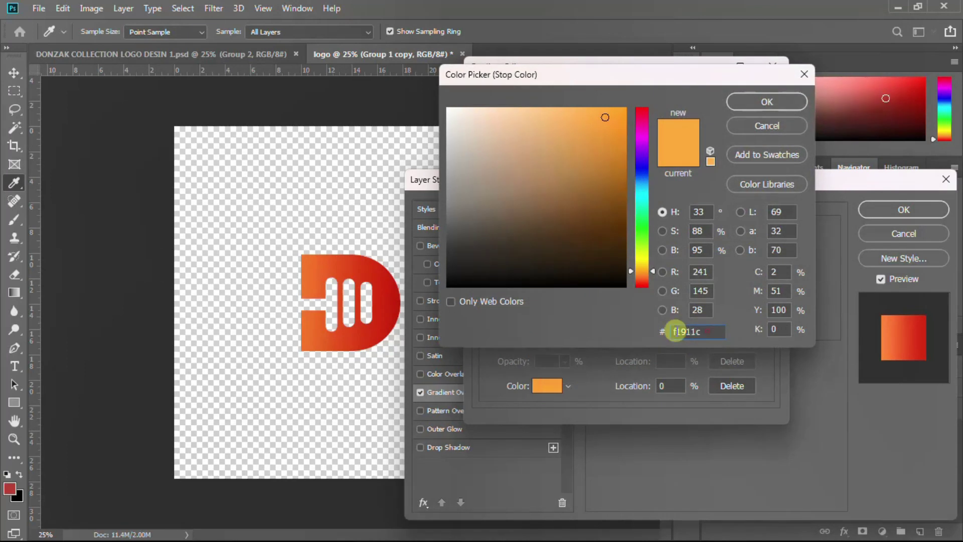
pyautogui.click(786, 102)
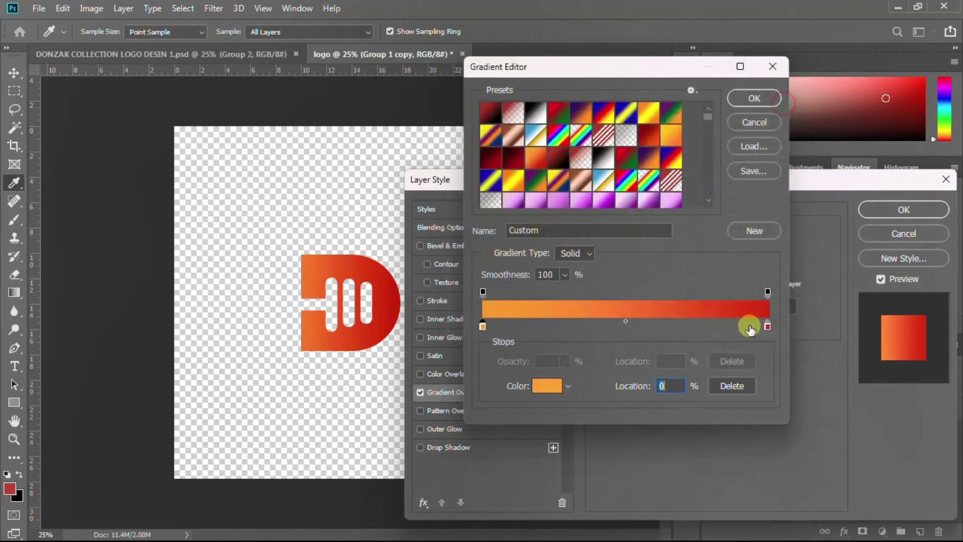
# - Use red #d02106 for the gradient's end stop, shift the gradient slightly on the logo, apply it and collapse the layer's effects
pyautogui.click(768, 326)
pyautogui.click(547, 386)
pyautogui.doubleClick(706, 331)
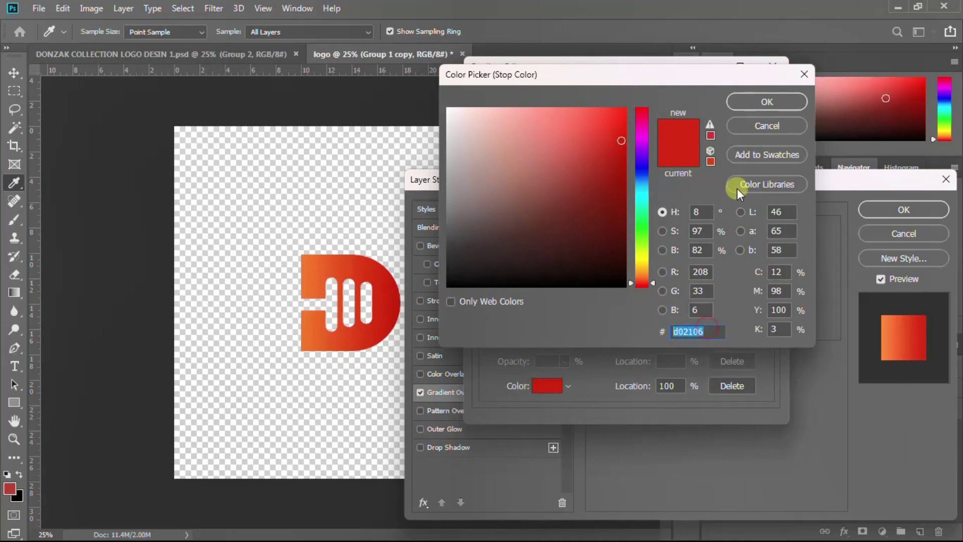
pyautogui.click(766, 102)
pyautogui.click(753, 98)
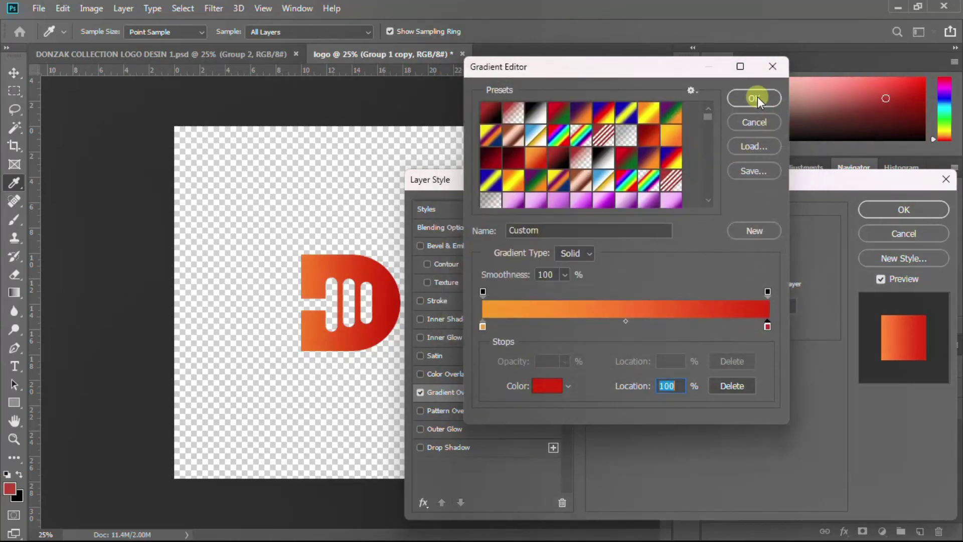
pyautogui.moveTo(386, 298)
pyautogui.mouseDown()
pyautogui.moveTo(366, 301)
pyautogui.moveTo(387, 302)
pyautogui.mouseUp()
pyautogui.click(889, 207)
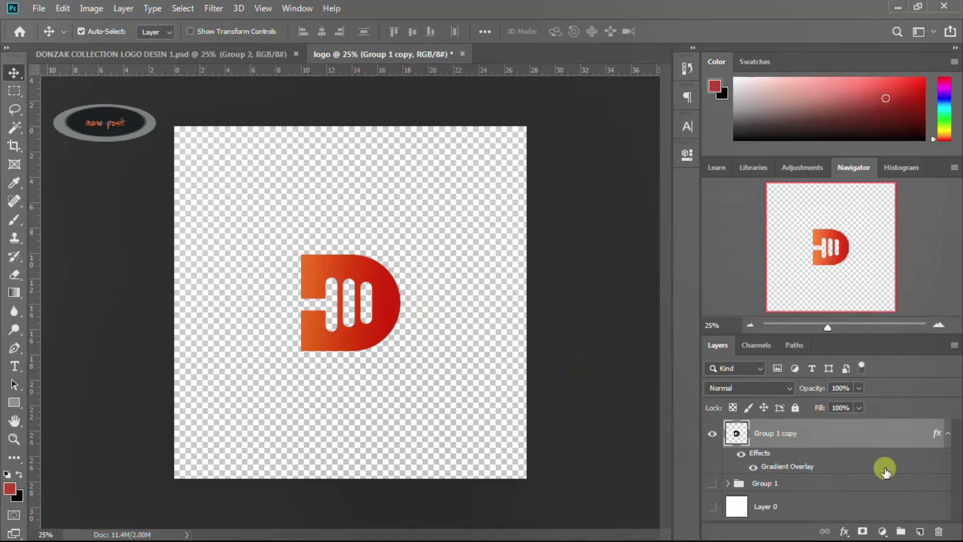
pyautogui.click(948, 433)
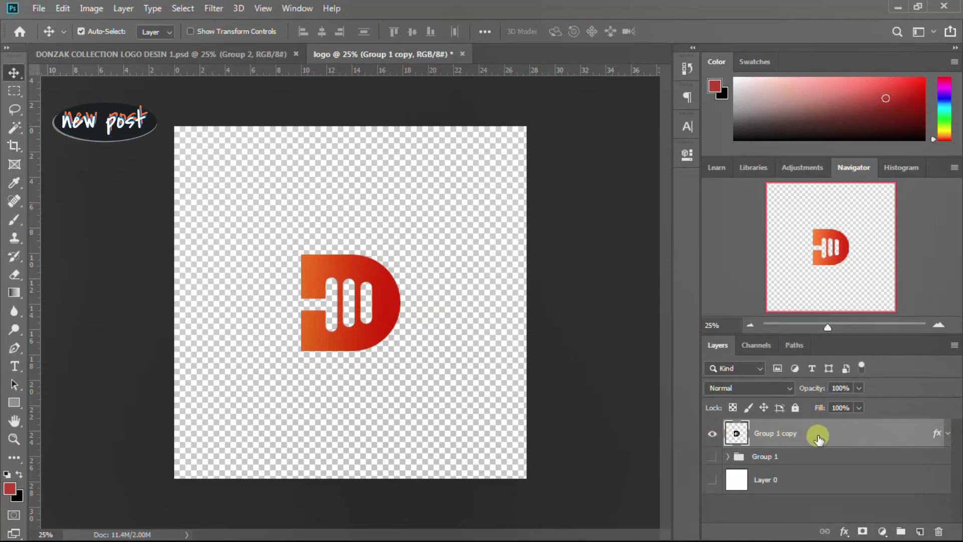
pyautogui.click(383, 333)
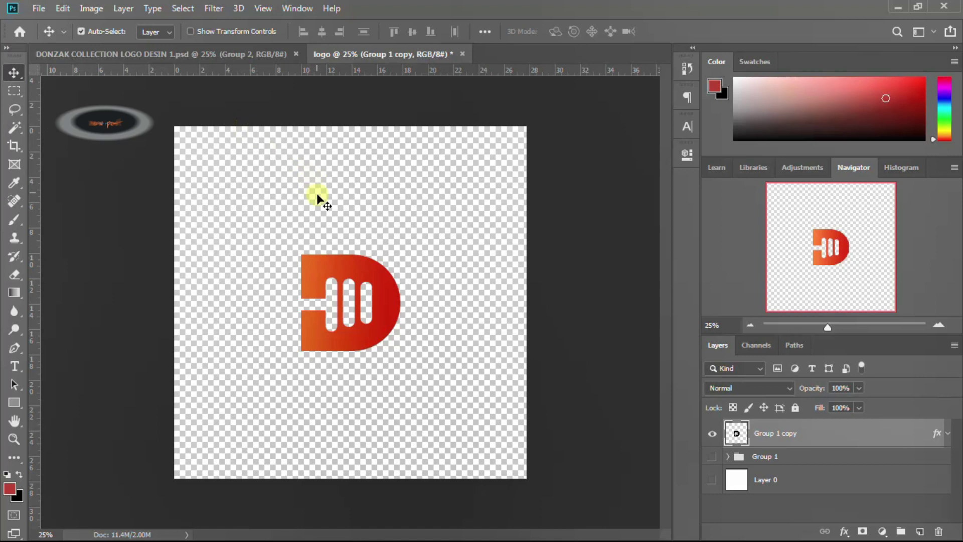
# - Copy the DONZAK and COLLECTION text layers from DONZAK COLLECTION LOGO DESIN 1.psd into the logo document, stacked below the D
pyautogui.click(177, 55)
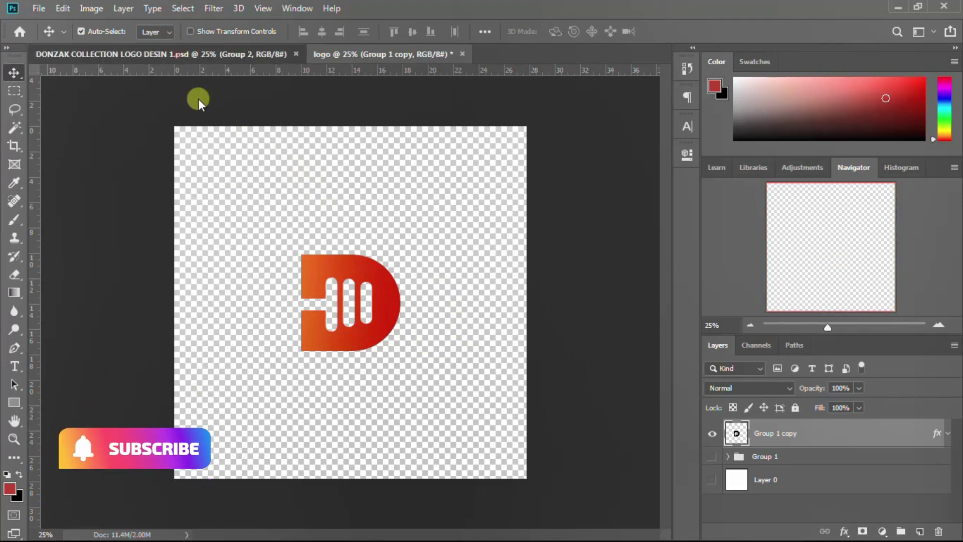
pyautogui.click(321, 325)
pyautogui.moveTo(319, 324); pyautogui.dragTo(335, 263)
pyautogui.moveTo(323, 350); pyautogui.dragTo(352, 381)
pyautogui.click(239, 53)
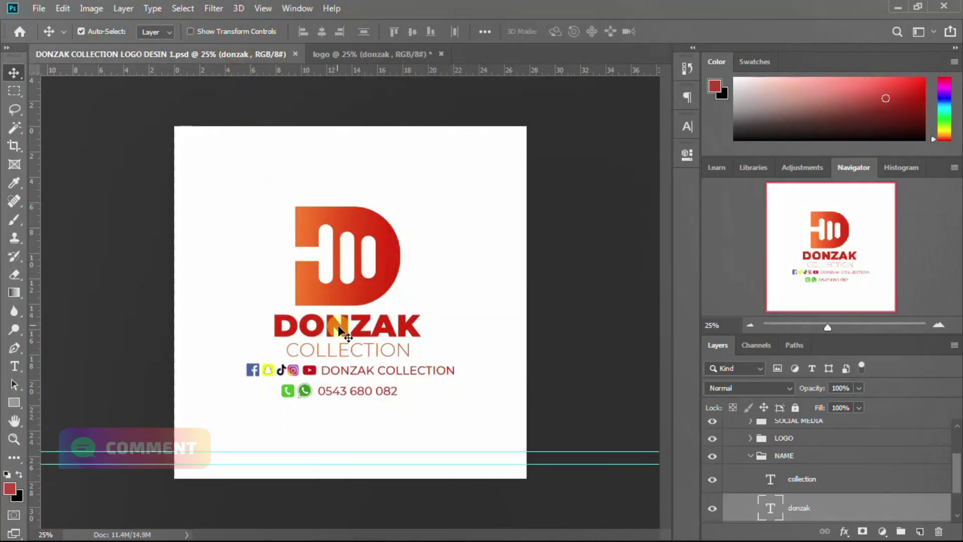
pyautogui.moveTo(332, 350); pyautogui.dragTo(339, 393)
# - Center the donzak and collection text layers horizontally on the canvas and clear the selection
pyautogui.press('ctrl')
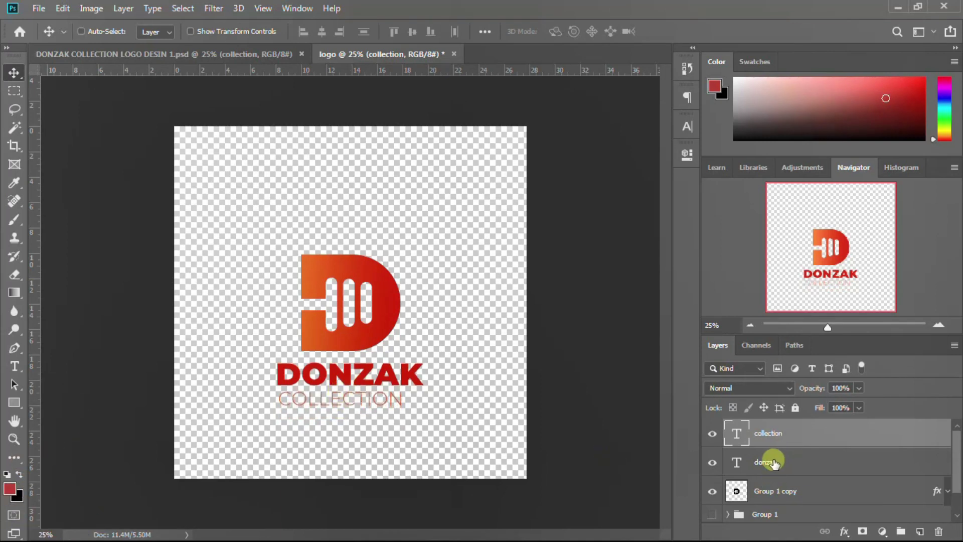
pyautogui.keyDown('ctrl'); pyautogui.click(773, 462); pyautogui.keyUp('ctrl')
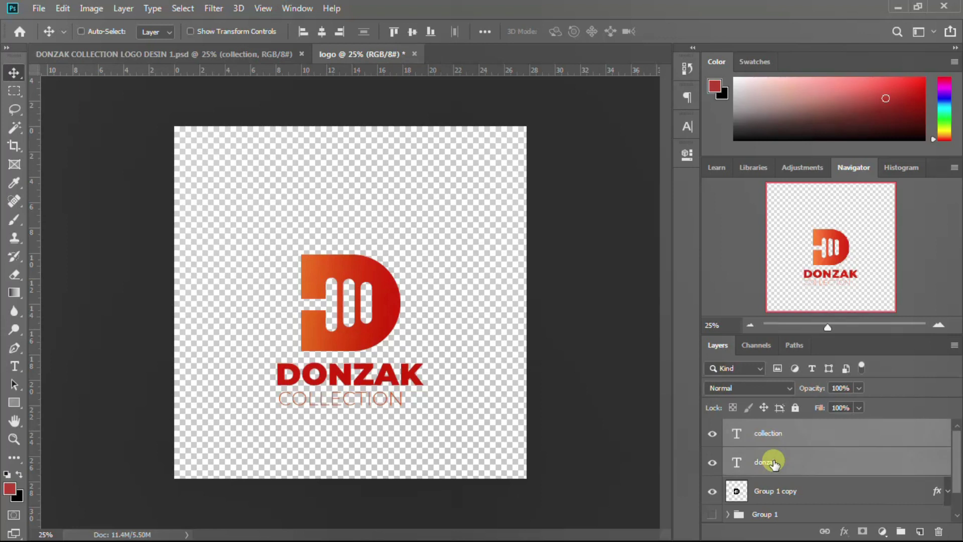
pyautogui.hotkey('ctrl', 'a')
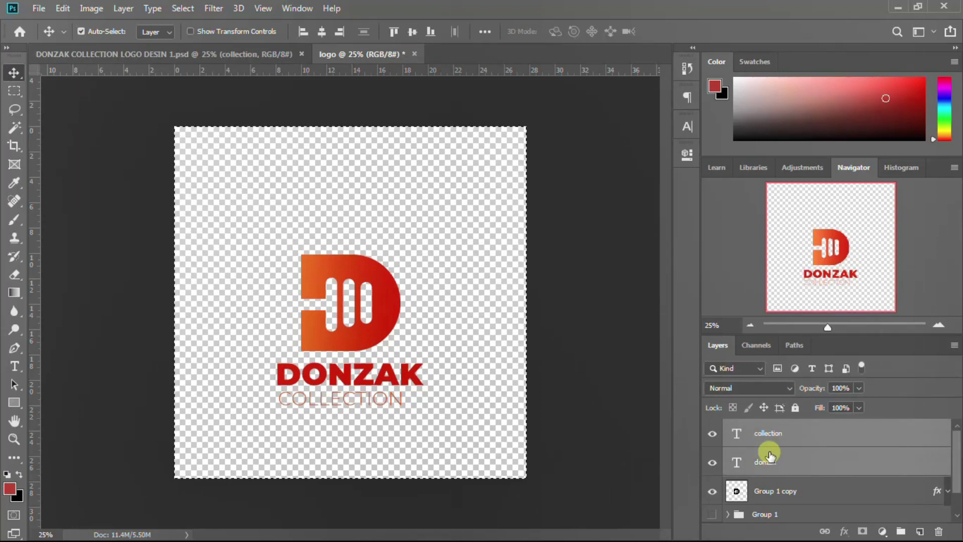
pyautogui.click(320, 32)
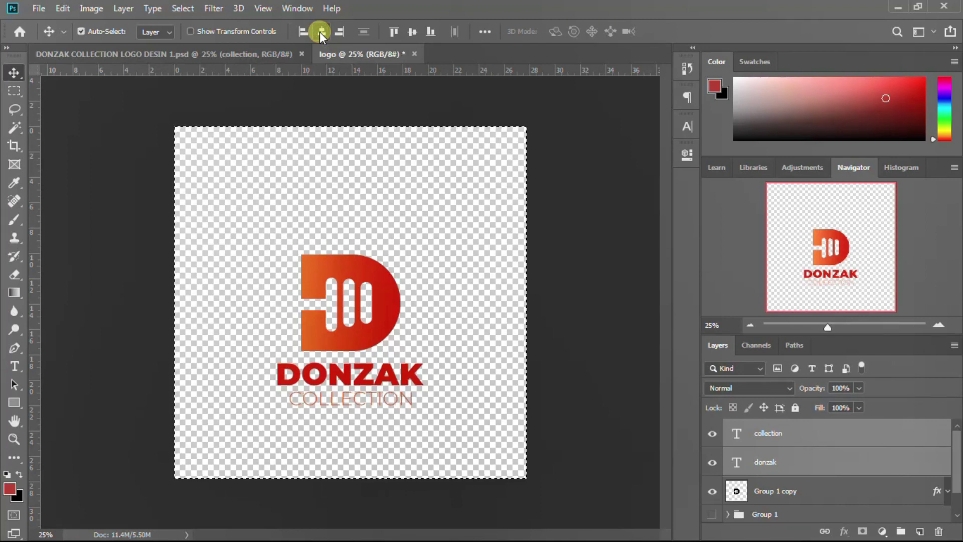
pyautogui.hotkey('ctrl', 'd')
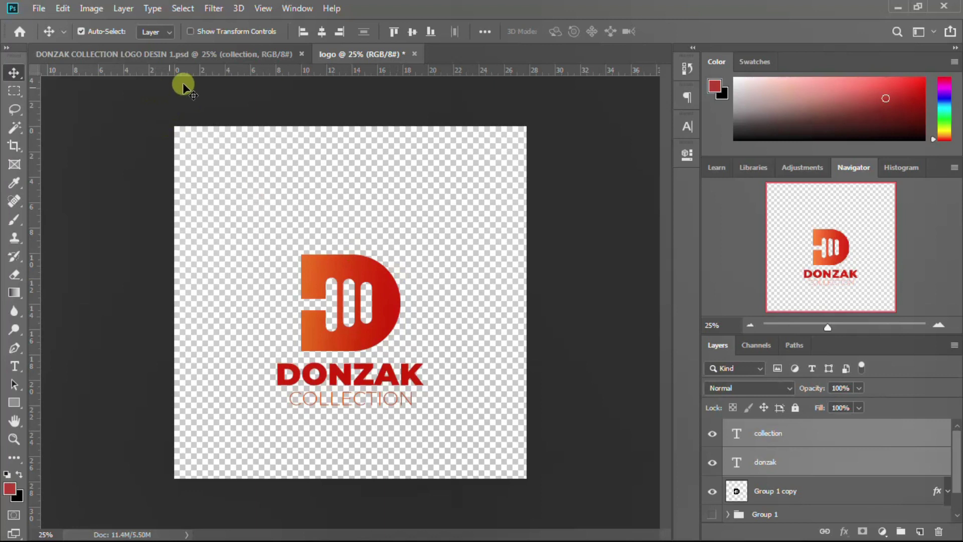
# - Duplicate the SOCIAL MEDIA group in DONZAK COLLECTION LOGO DESIN 1.psd and convert the copy to a smart object
pyautogui.click(226, 53)
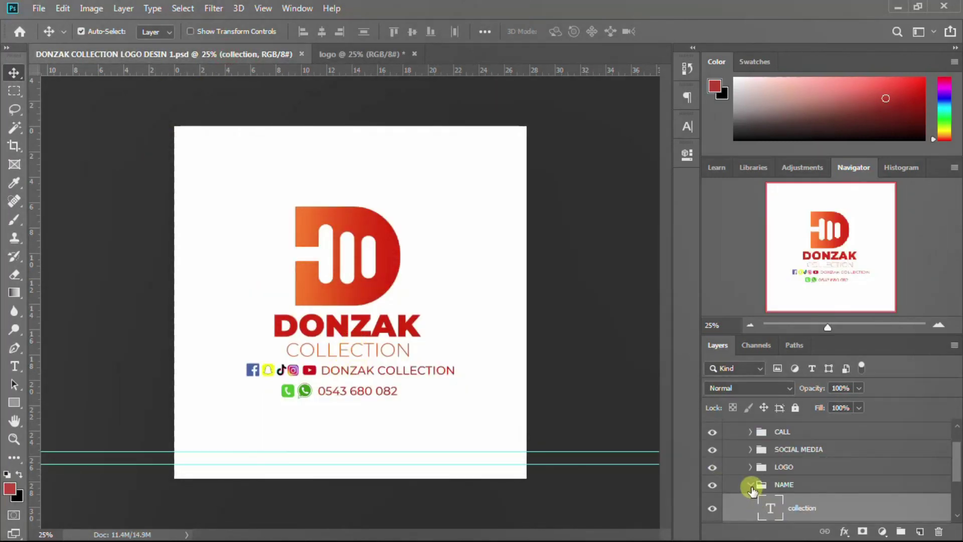
pyautogui.click(711, 448)
pyautogui.click(786, 451)
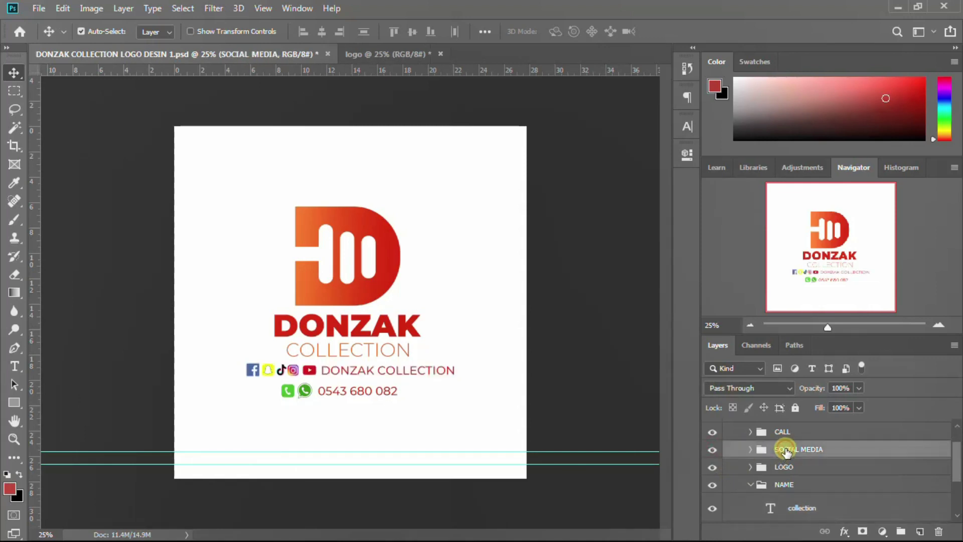
pyautogui.hotkey('ctrl', 'j')
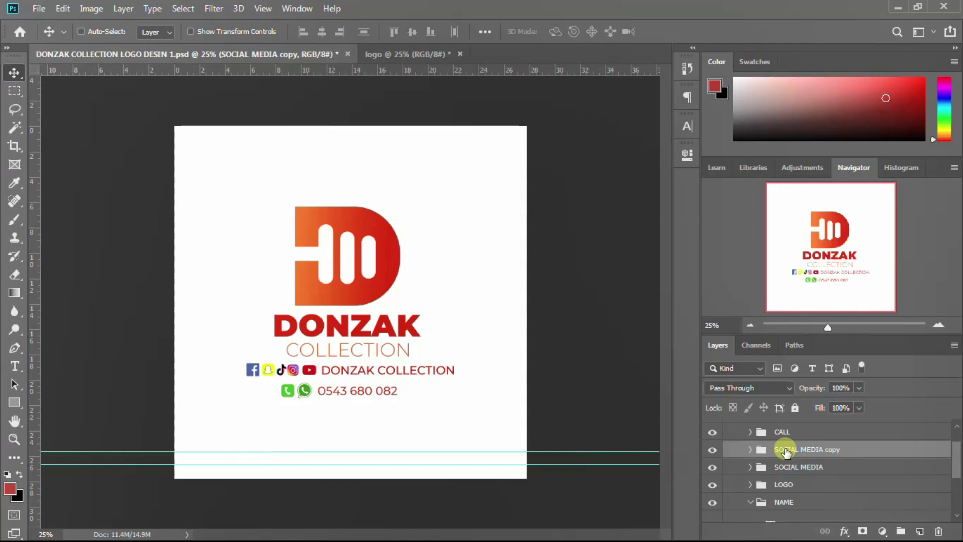
pyautogui.rightClick(787, 451)
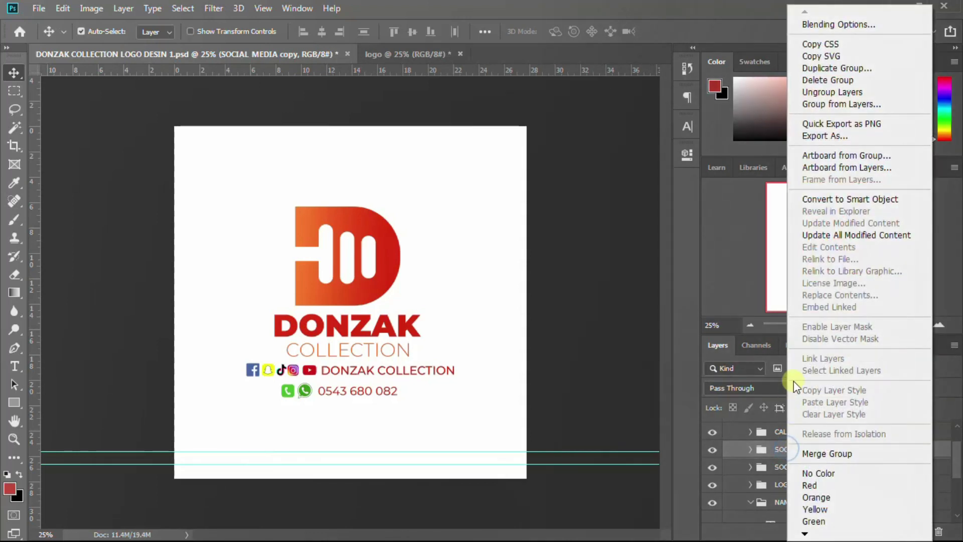
pyautogui.click(831, 198)
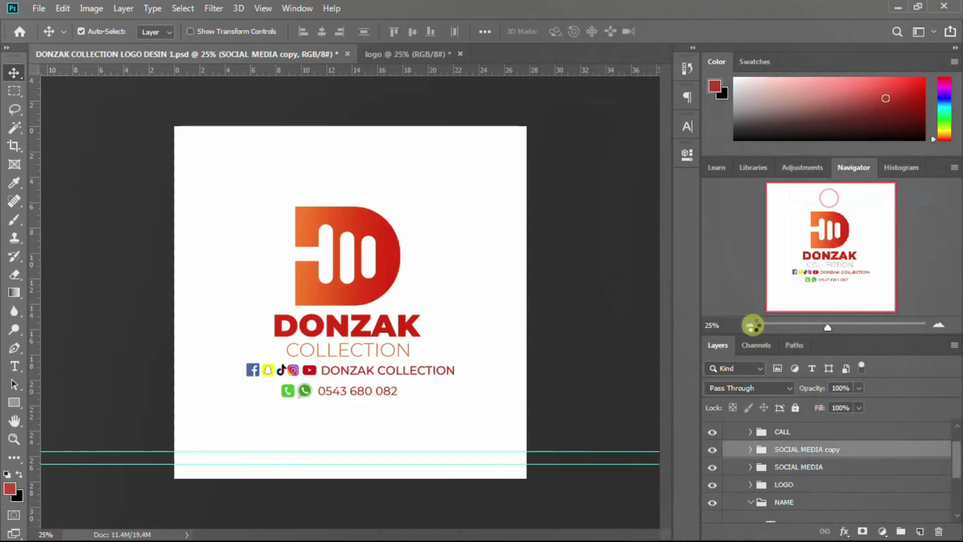
# - Copy the social media smart object into the logo document and nudge it up to sit just below the COLLECTION text
pyautogui.moveTo(311, 374); pyautogui.dragTo(348, 429)
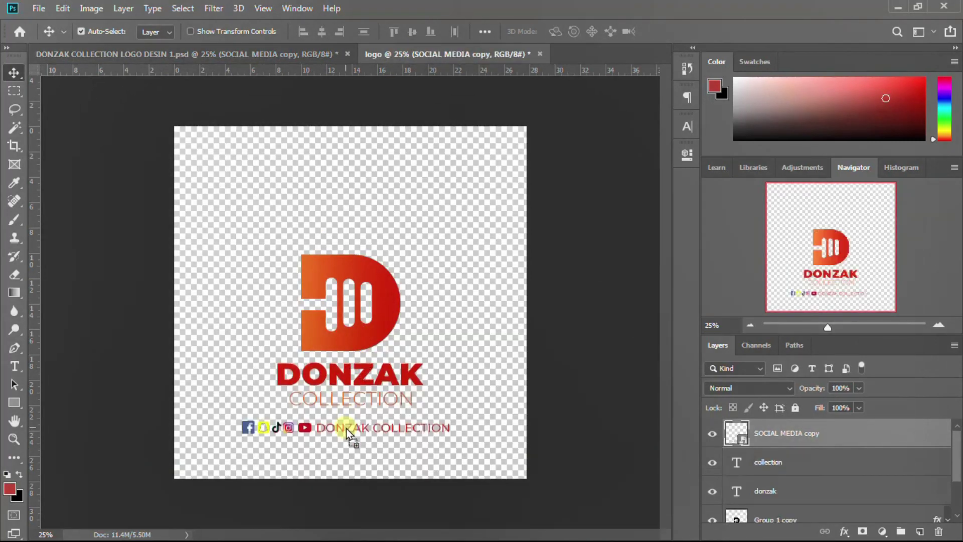
pyautogui.hotkey('shift', 'Up')
pyautogui.hotkey('shift', 'Up')
pyautogui.hotkey('shift', 'Up')
pyautogui.hotkey('shift', 'Up')
pyautogui.hotkey('shift', 'Up')
pyautogui.hotkey('shift', 'Up')
pyautogui.hotkey('shift', 'Up')
pyautogui.hotkey('shift', 'Up')
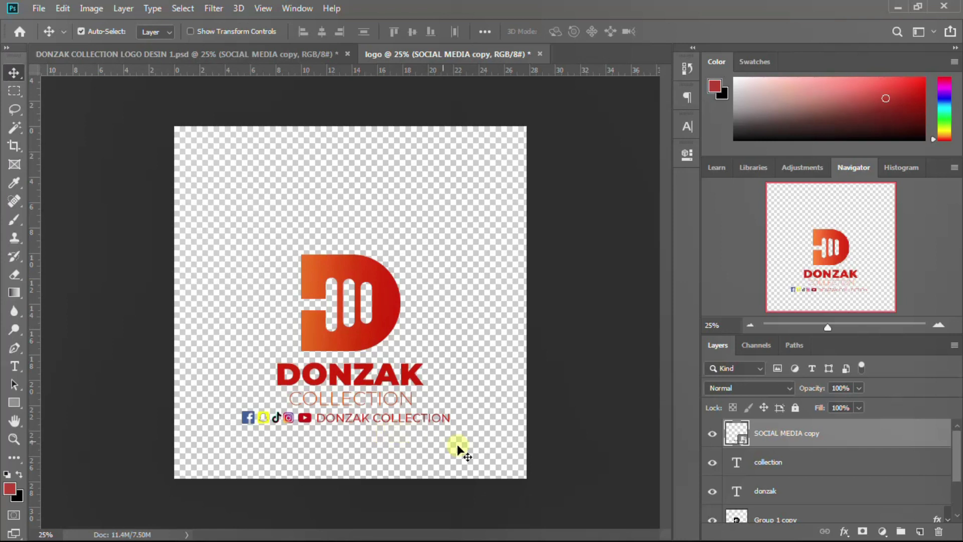
# - Duplicate the CALL group in DONZAK COLLECTION LOGO DESIN 1.psd and convert the copy to a smart object
pyautogui.click(284, 52)
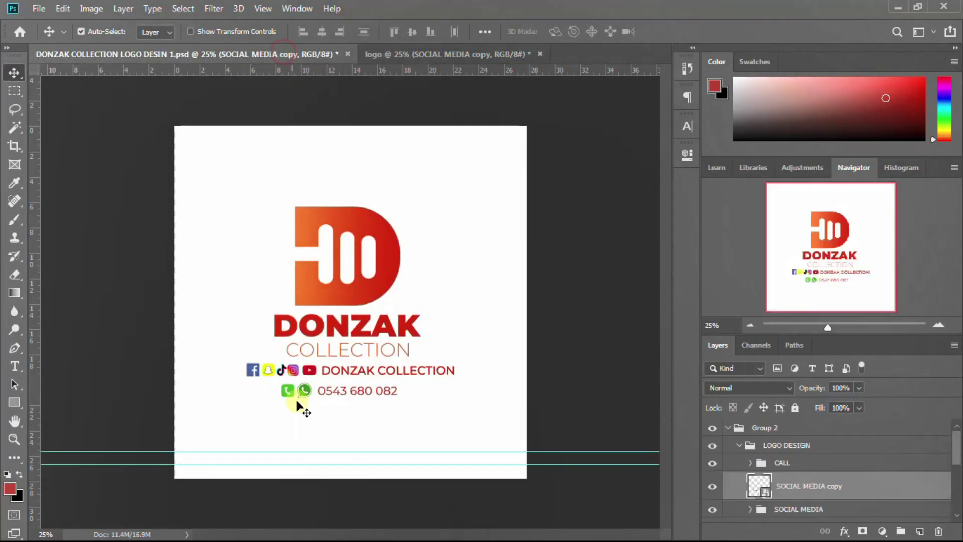
pyautogui.click(789, 464)
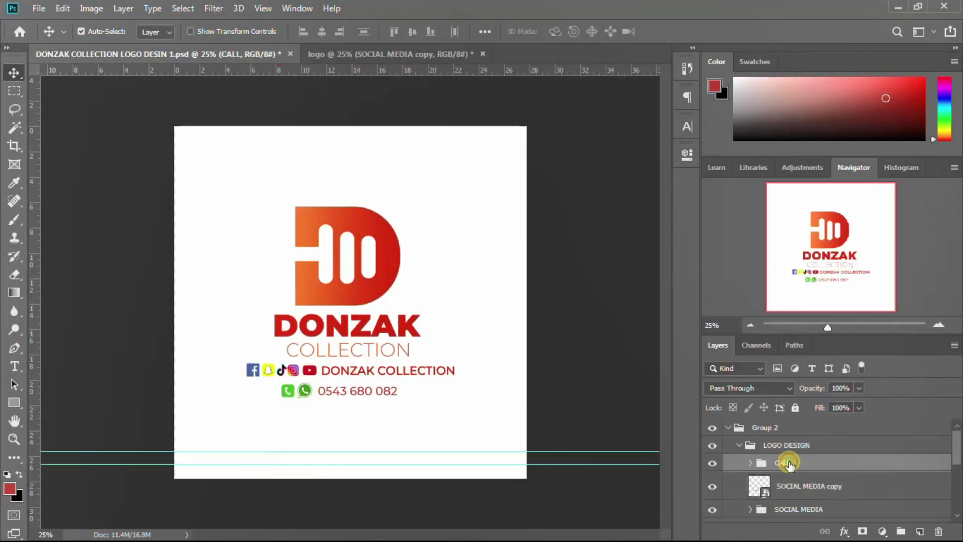
pyautogui.hotkey('ctrl', 'j')
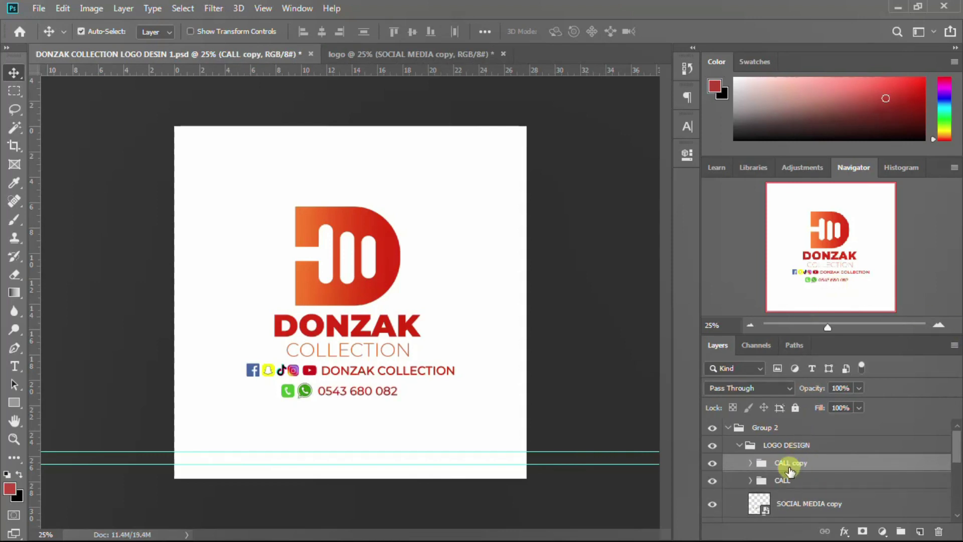
pyautogui.rightClick(790, 466)
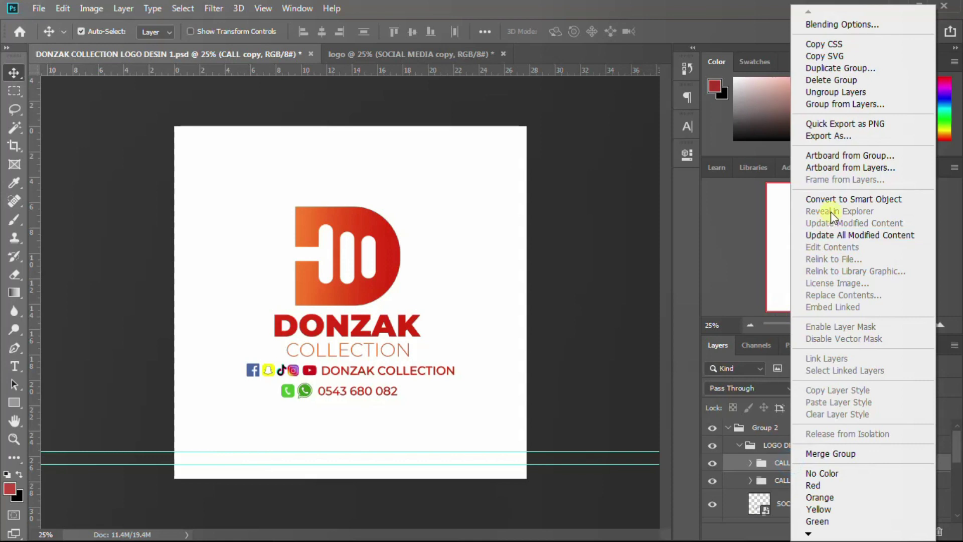
pyautogui.click(838, 199)
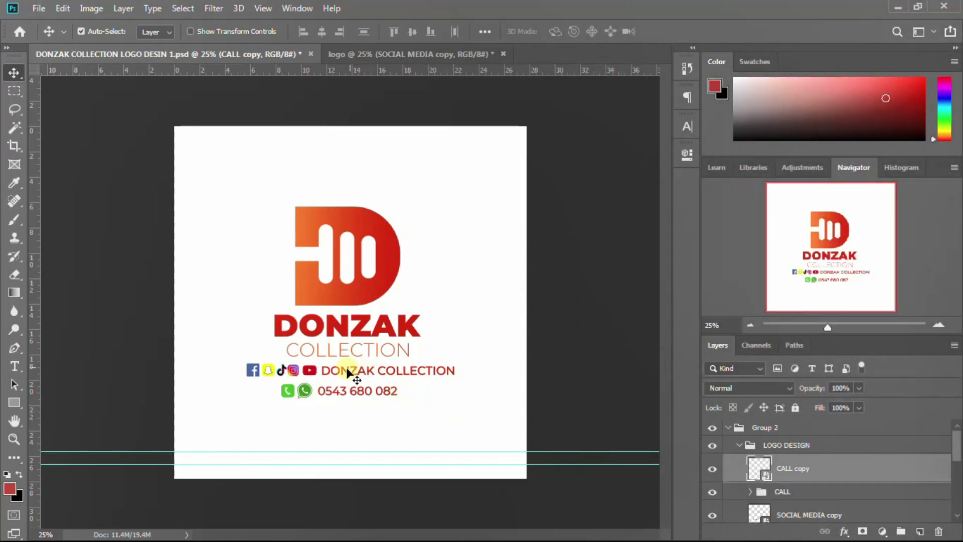
# - Copy the call smart object into the logo document and position it just below the social media line
pyautogui.moveTo(307, 392); pyautogui.dragTo(347, 255)
pyautogui.moveTo(300, 435); pyautogui.dragTo(300, 434)
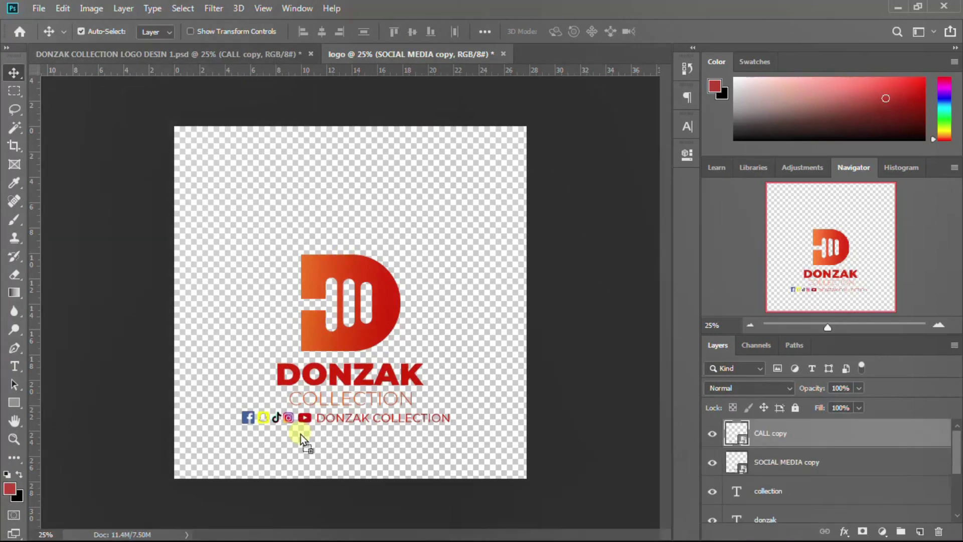
pyautogui.click(314, 433)
pyautogui.moveTo(332, 438); pyautogui.dragTo(371, 443)
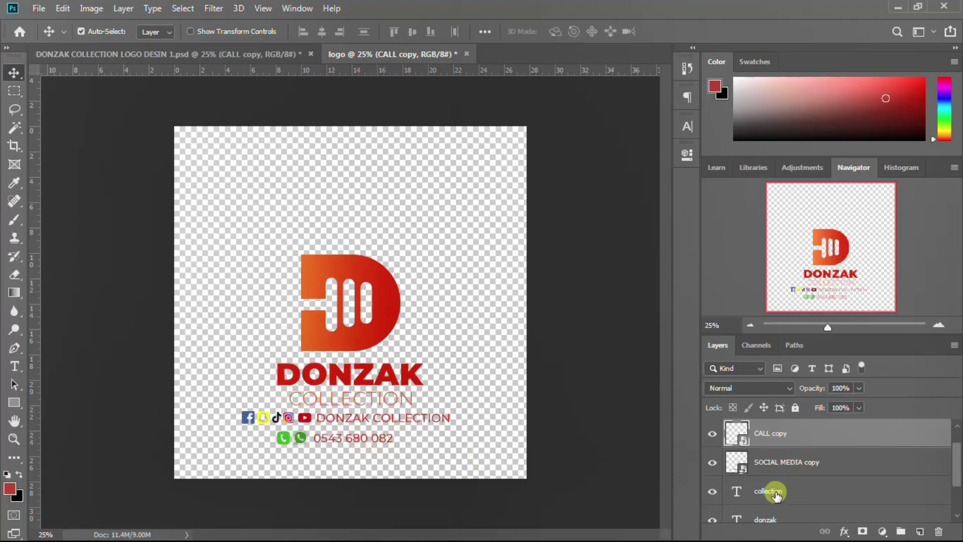
# - Group the layers from Group 1 copy up to CALL copy, covering the D, both text lines, social media and contact line
pyautogui.scroll(-2, 778, 496)
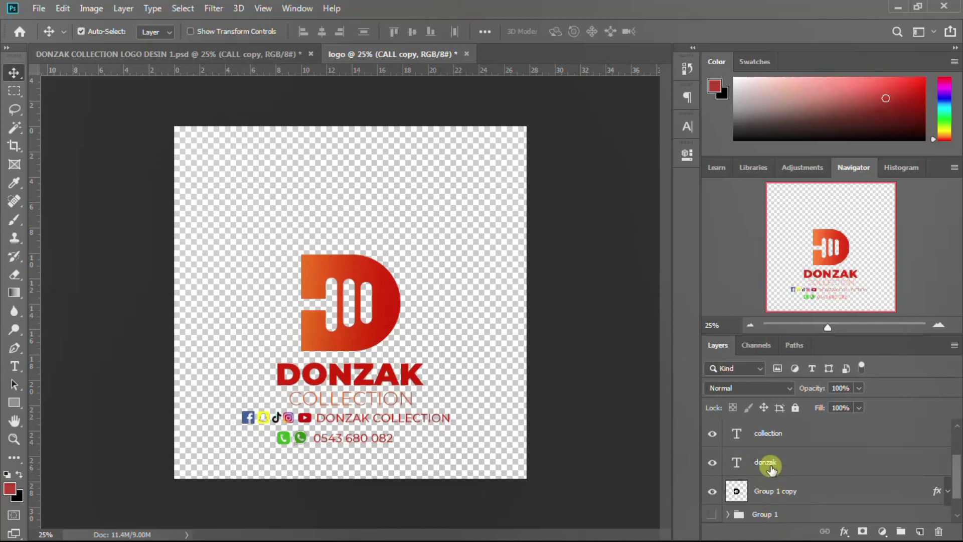
pyautogui.click(762, 492)
pyautogui.scroll(2, 762, 491)
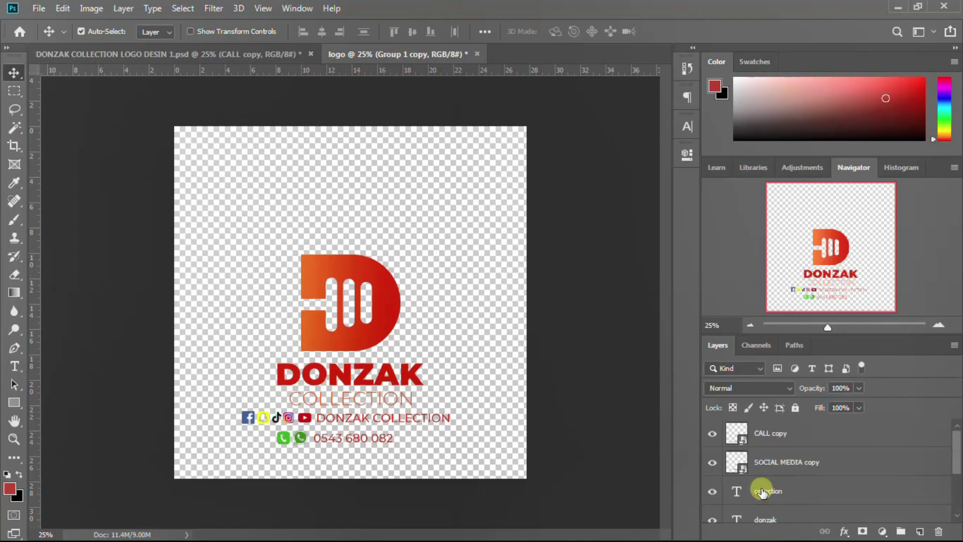
pyautogui.keyDown('shift'); pyautogui.click(767, 436); pyautogui.keyUp('shift')
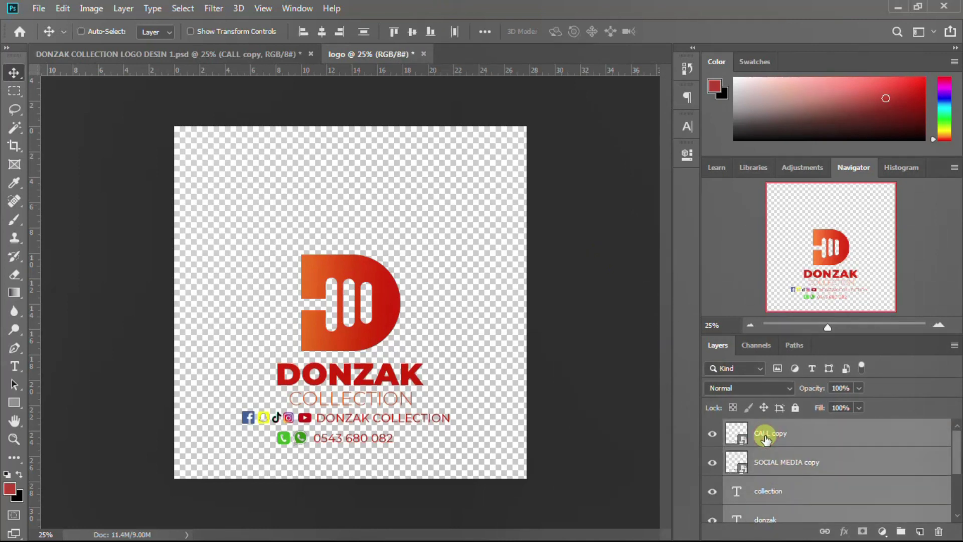
pyautogui.hotkey('ctrl', 'g')
# - Center the grouped logo vertically on the canvas, clear the selection and show the white Layer 0 background
pyautogui.hotkey('ctrl', 'a')
pyautogui.click(413, 26)
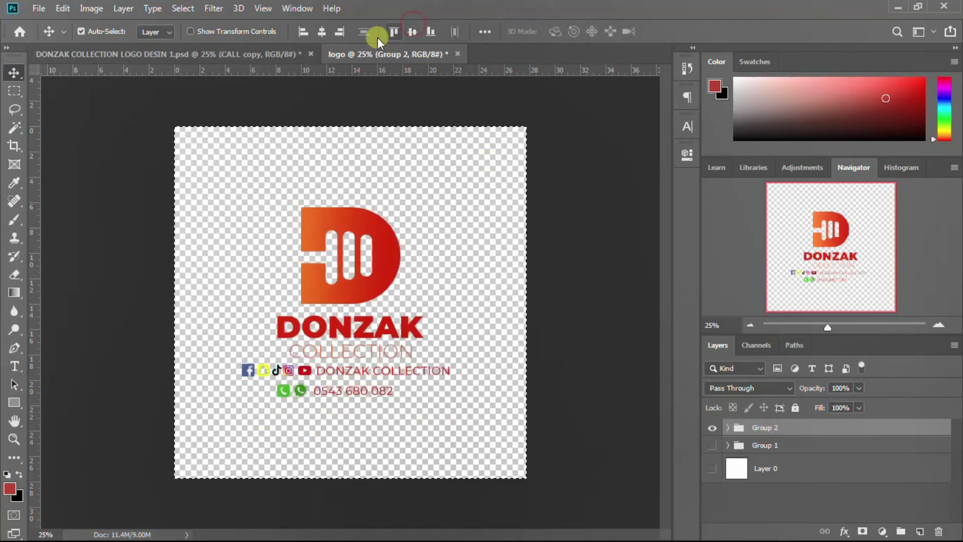
pyautogui.hotkey('ctrl', 'd')
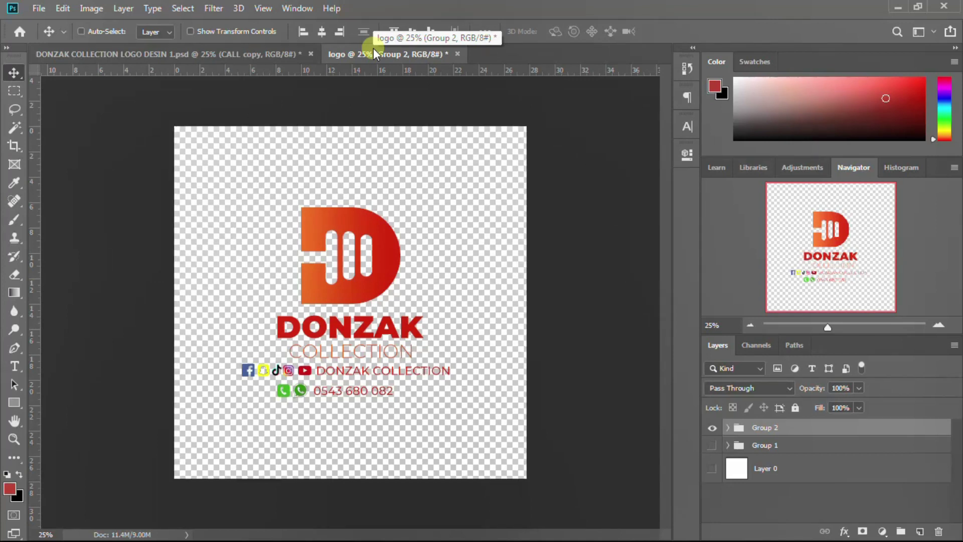
pyautogui.click(709, 467)
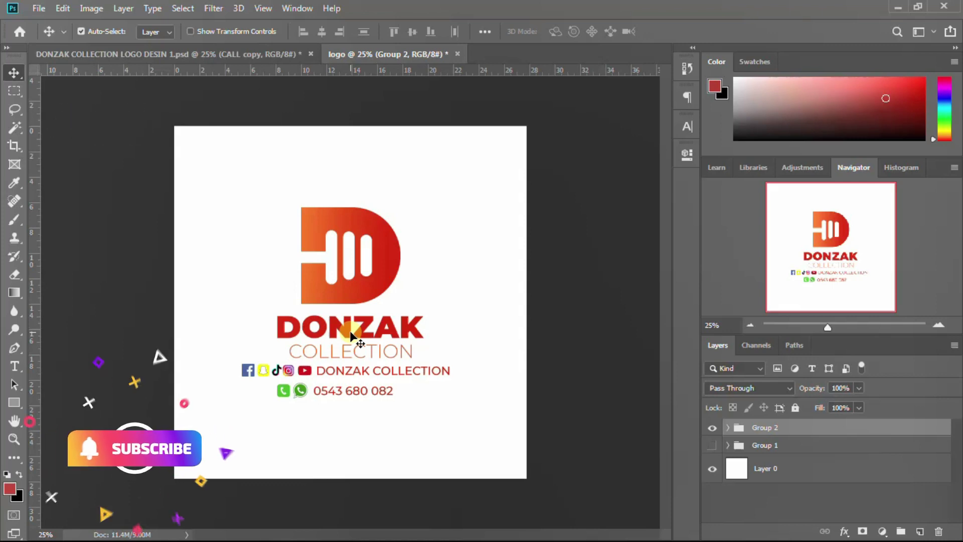
# - Save the document to the Desktop as a Photoshop file named logo, keeping layers and Maximize Compatibility on
pyautogui.press('ctrl')
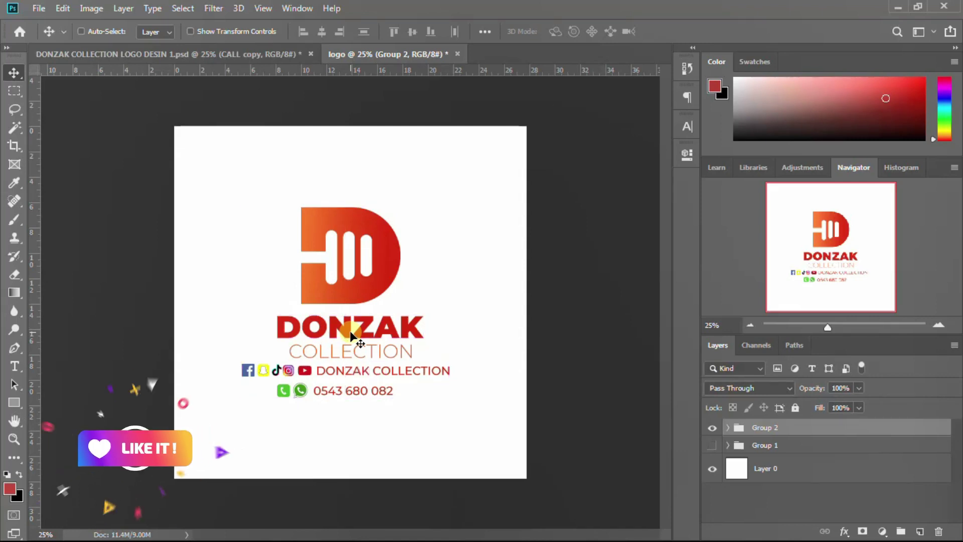
pyautogui.hotkey('ctrl', 's')
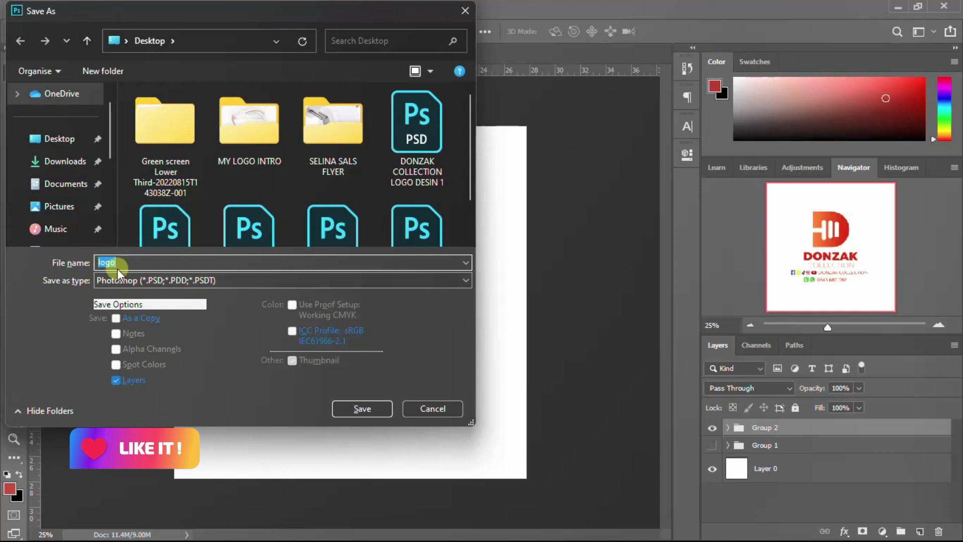
pyautogui.click(57, 138)
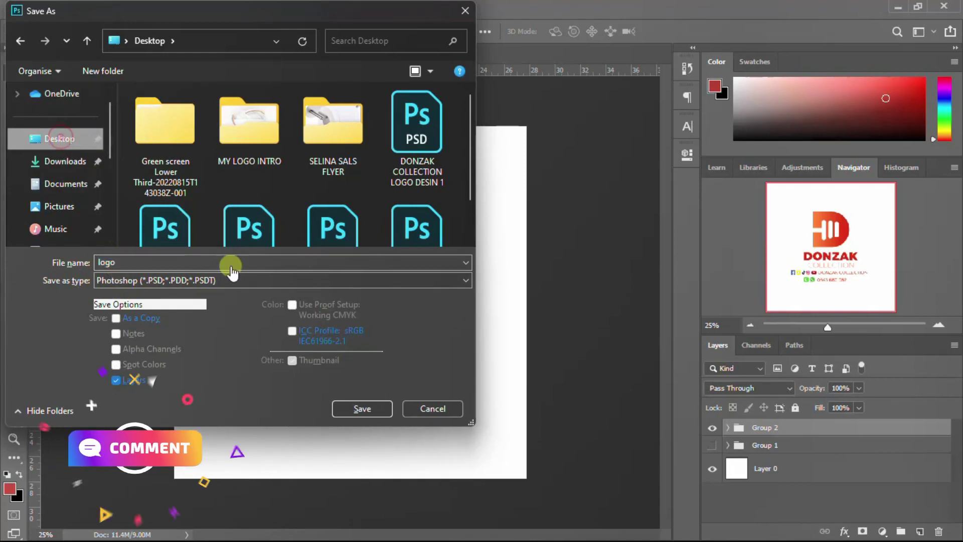
pyautogui.click(362, 408)
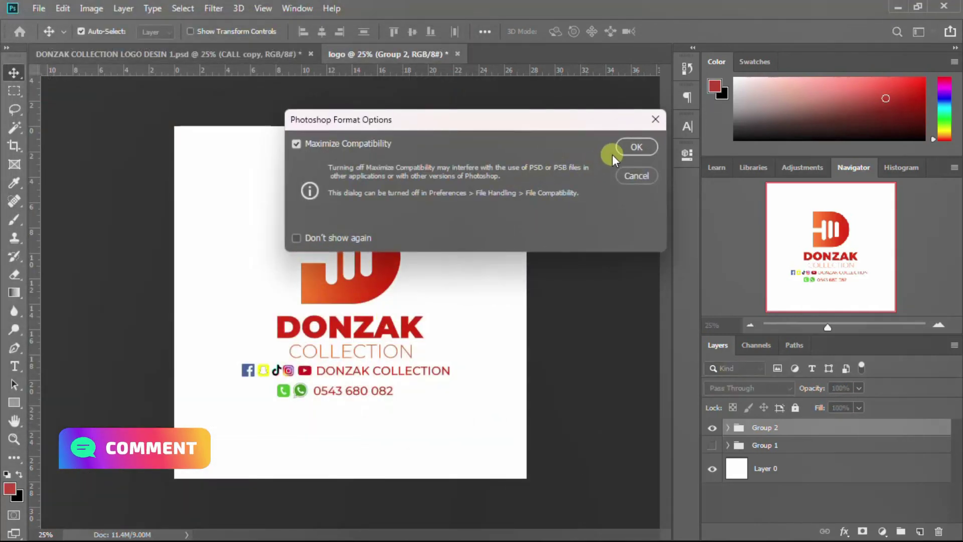
pyautogui.click(630, 146)
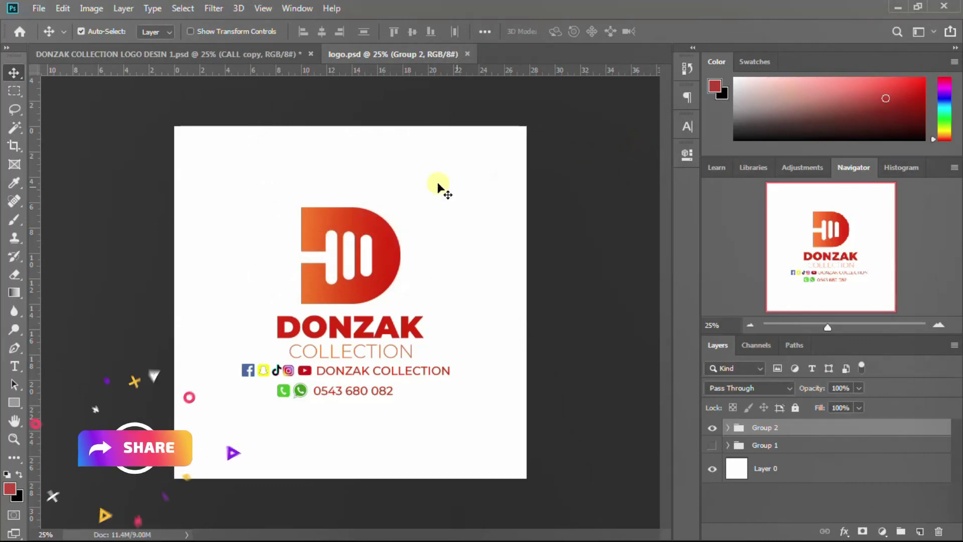
# - Save a PNG version named logo to the Desktop with the Large file size (Fastest saving) option
pyautogui.click(281, 55)
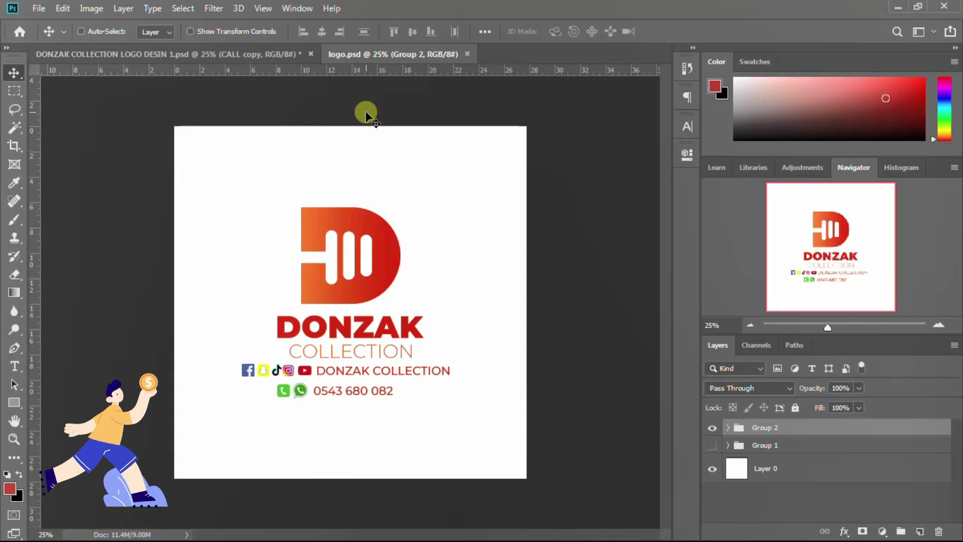
pyautogui.hotkey('ctrl', 'shift', 's')
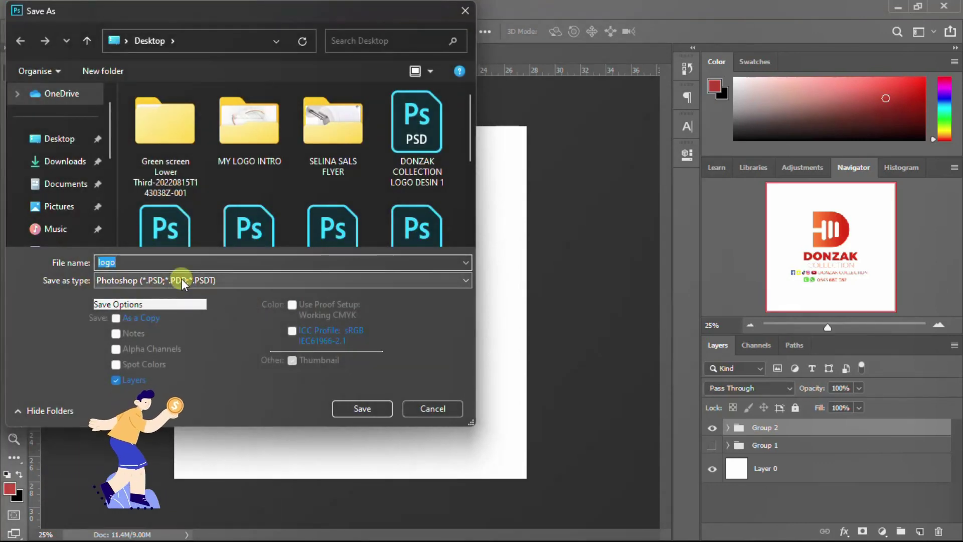
pyautogui.click(183, 280)
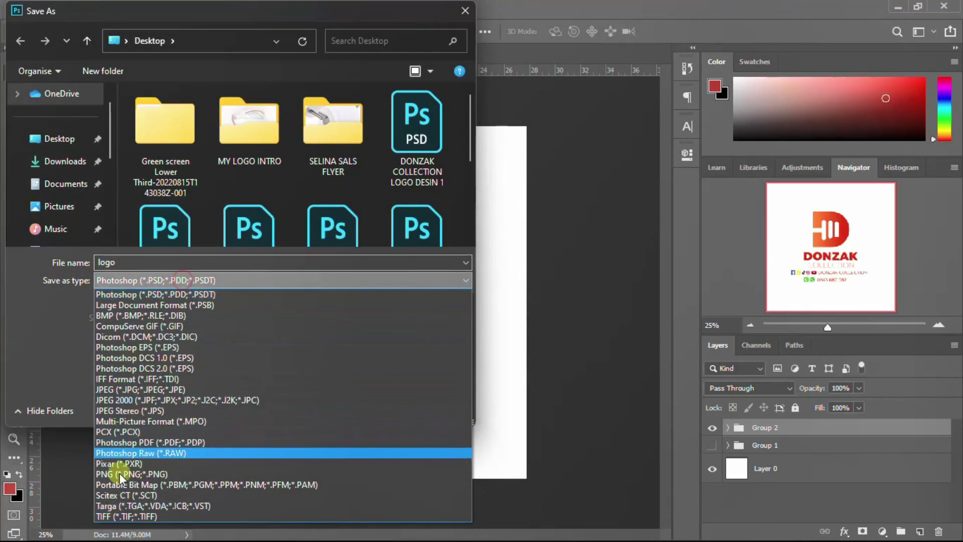
pyautogui.click(146, 474)
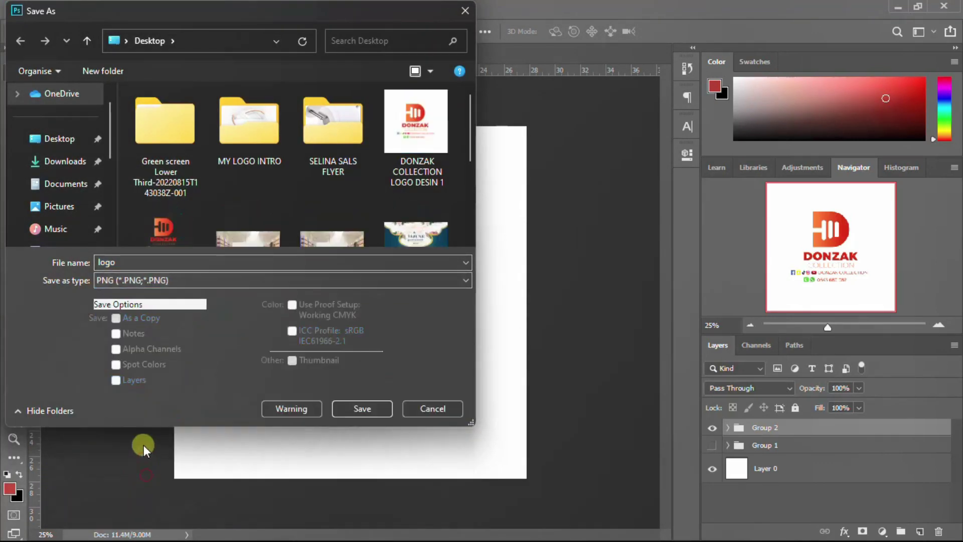
pyautogui.click(60, 138)
pyautogui.click(378, 408)
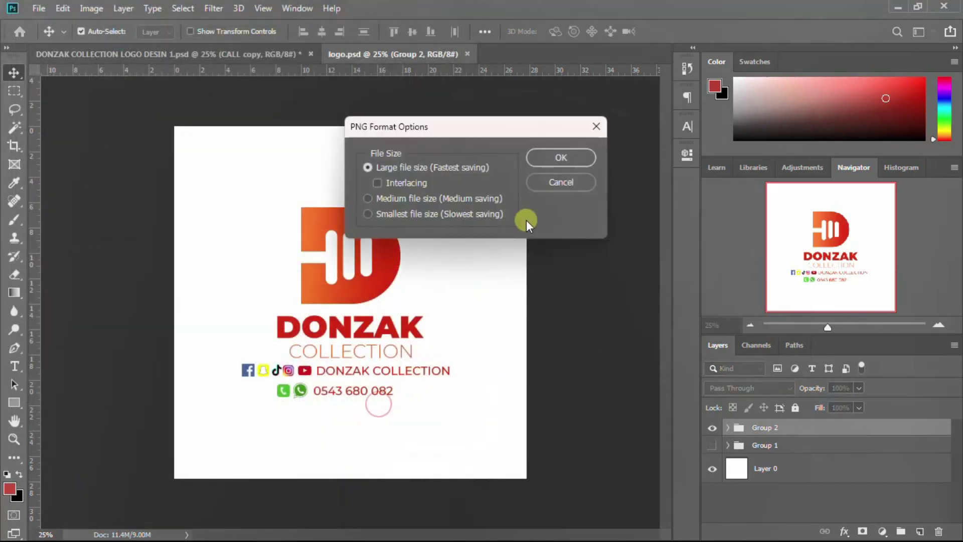
pyautogui.click(567, 157)
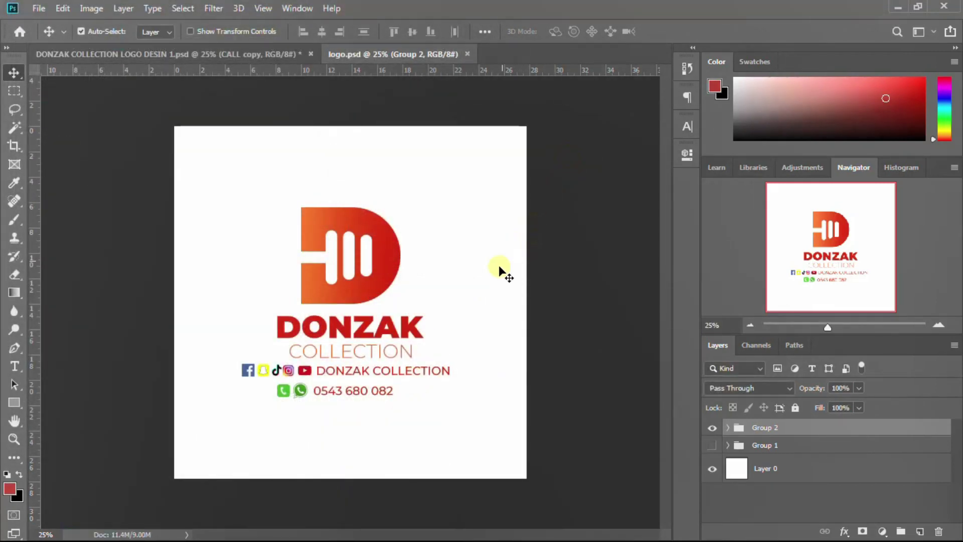